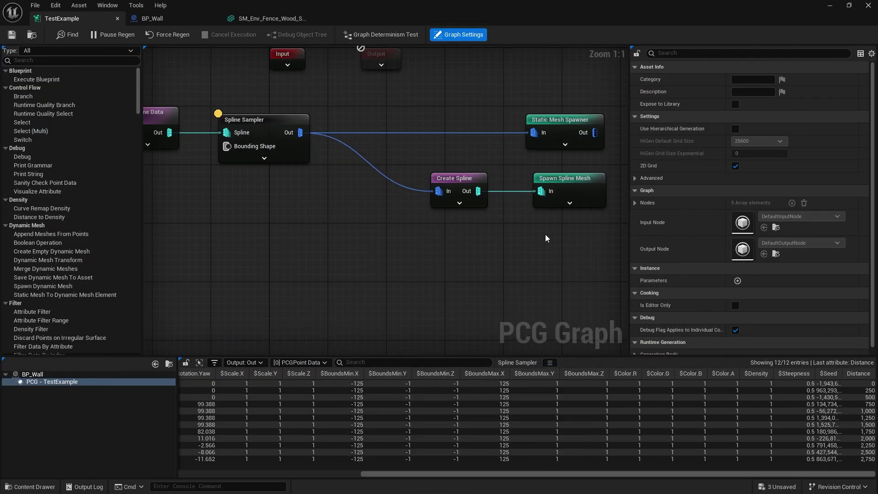
Add an Attribute Select node fed by the Spline Sampler's output.
right_click_drag(182, 136, 253, 179)
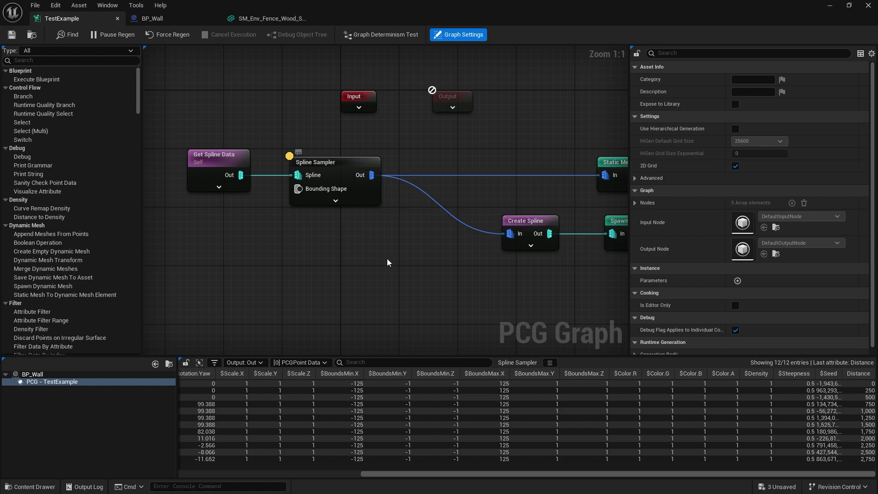
right_click_drag(442, 280, 413, 246)
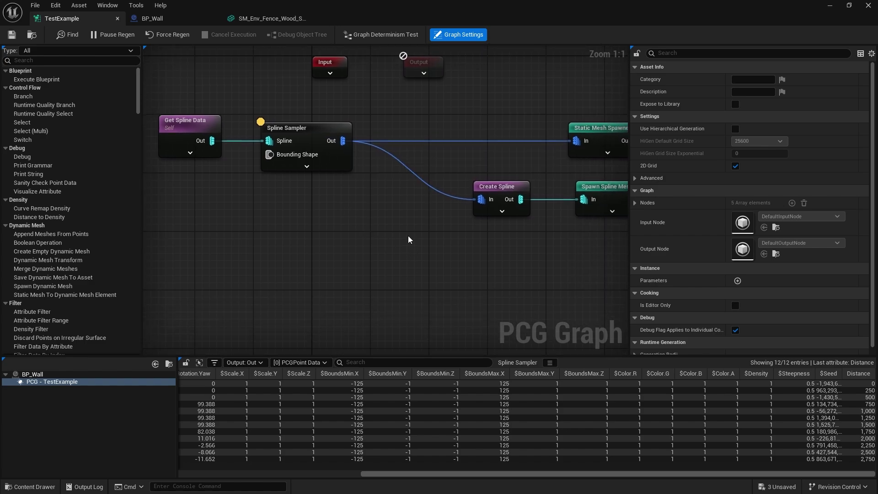
left_click_drag(396, 472, 215, 472)
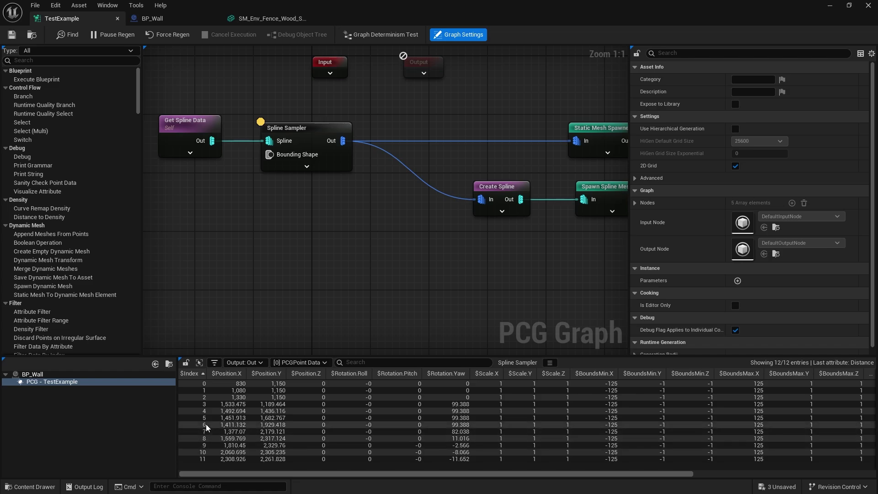
right_click_drag(422, 242, 375, 219)
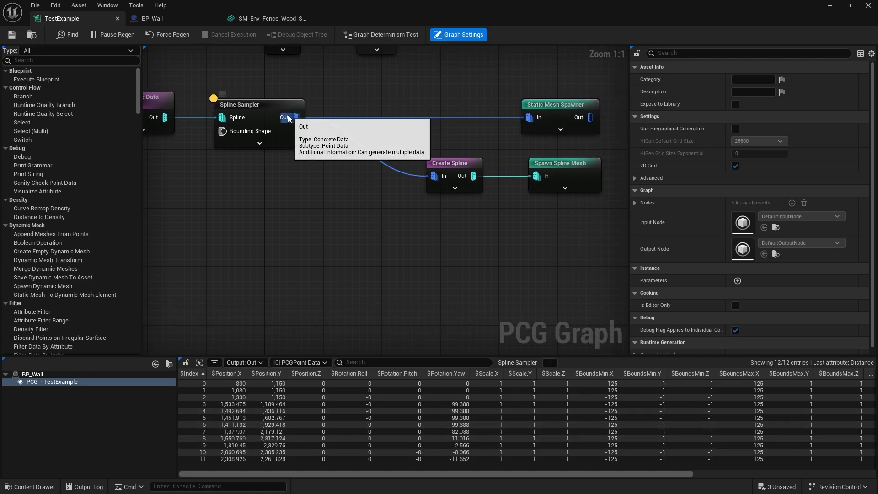
left_click_drag(296, 118, 372, 246)
type("select ")
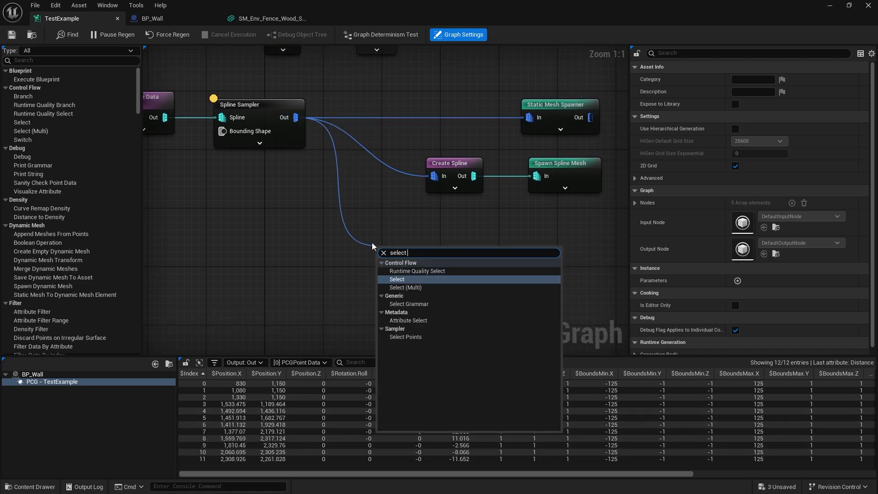
type("a")
left_click(422, 304)
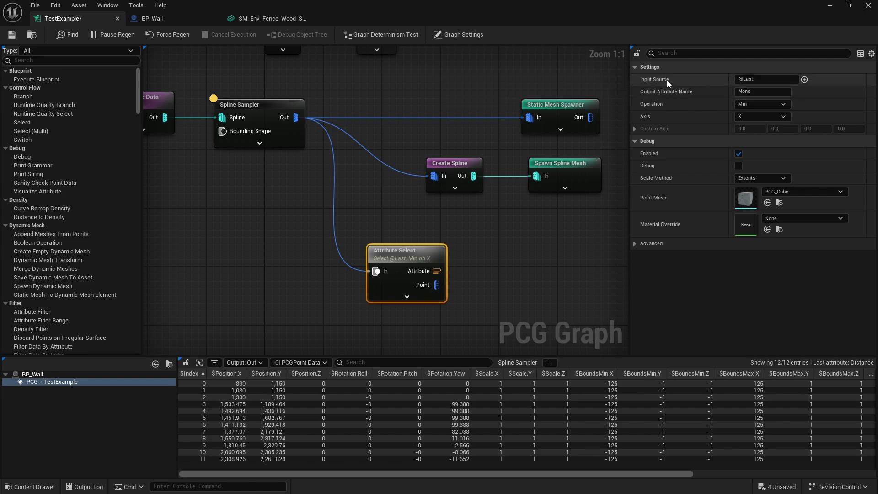
Set the Attribute Select node's input source to Index and its operation to Max.
left_click(805, 80)
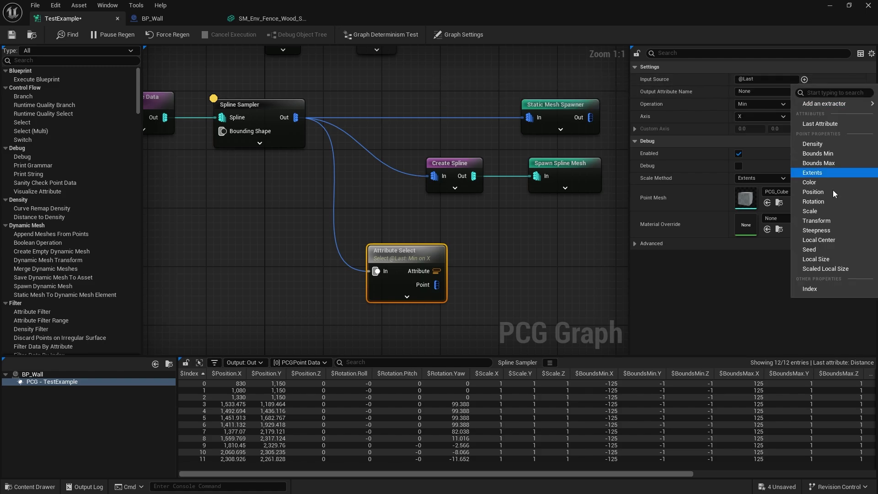
left_click(809, 289)
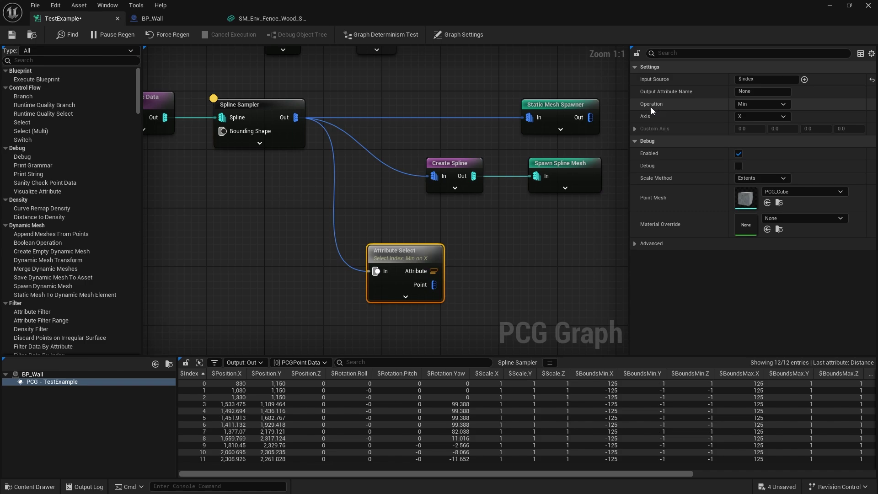
left_click(759, 105)
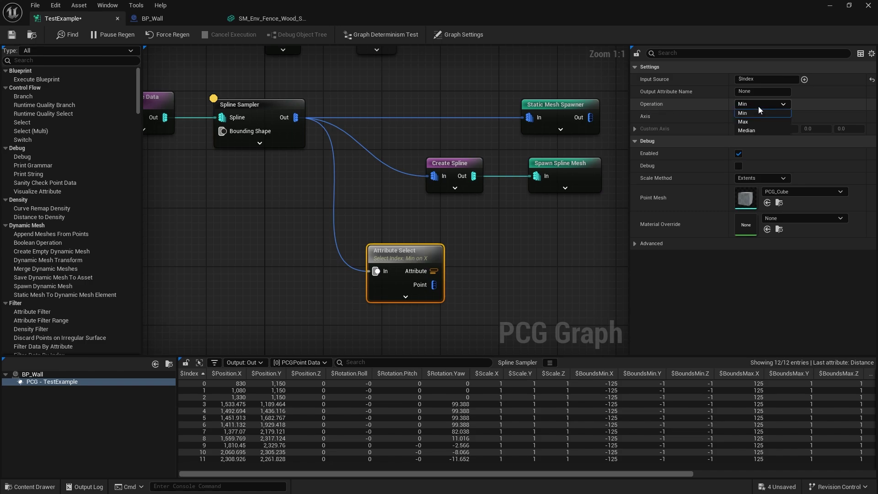
left_click(757, 119)
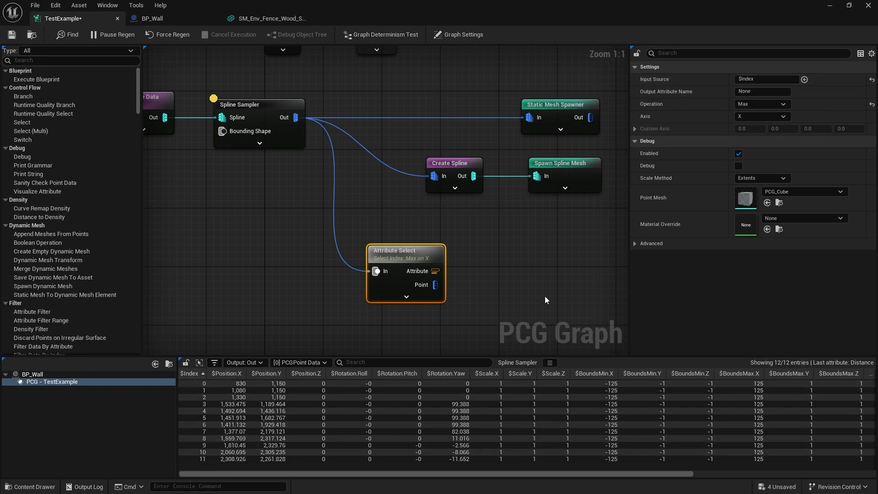
Add a Static Mesh Spawner fed by the Attribute Select's Point output and line it up beneath the other spawners.
right_click_drag(511, 284, 476, 272)
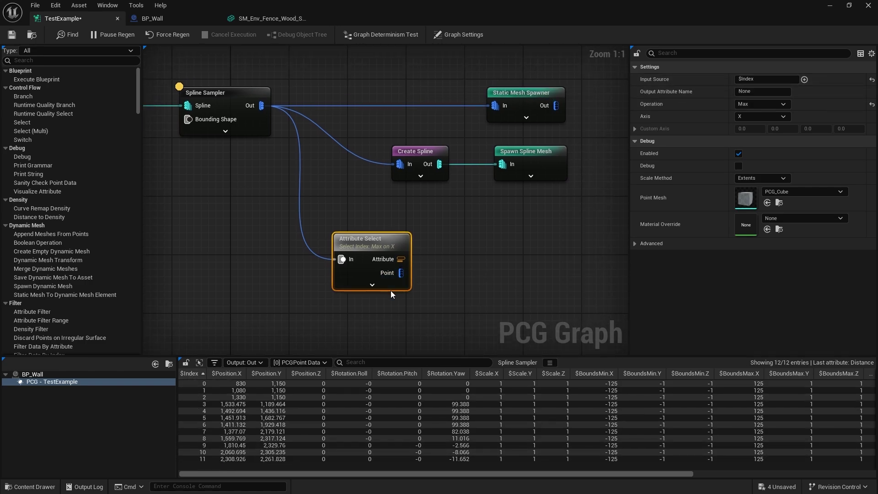
left_click_drag(401, 273, 494, 253)
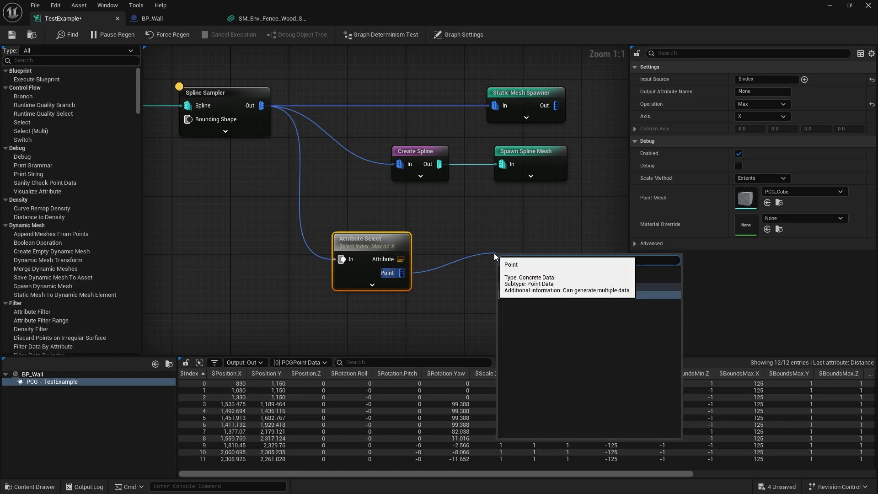
left_click(553, 291)
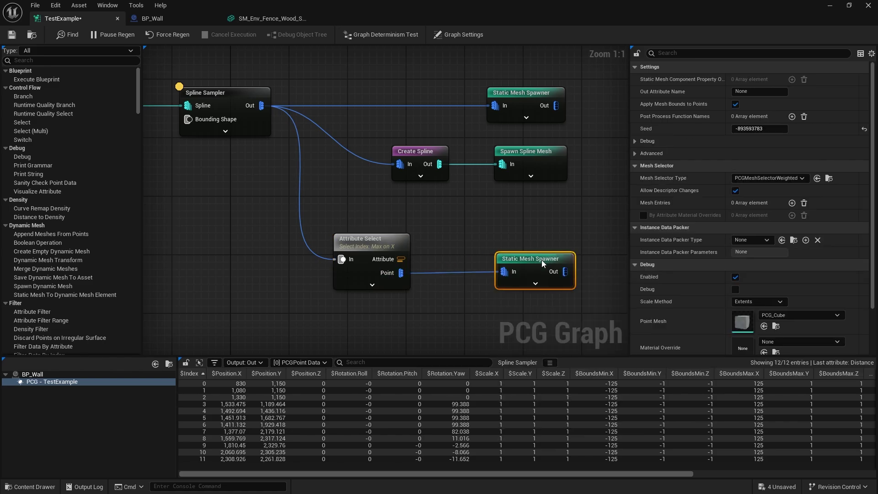
left_click_drag(541, 260, 532, 262)
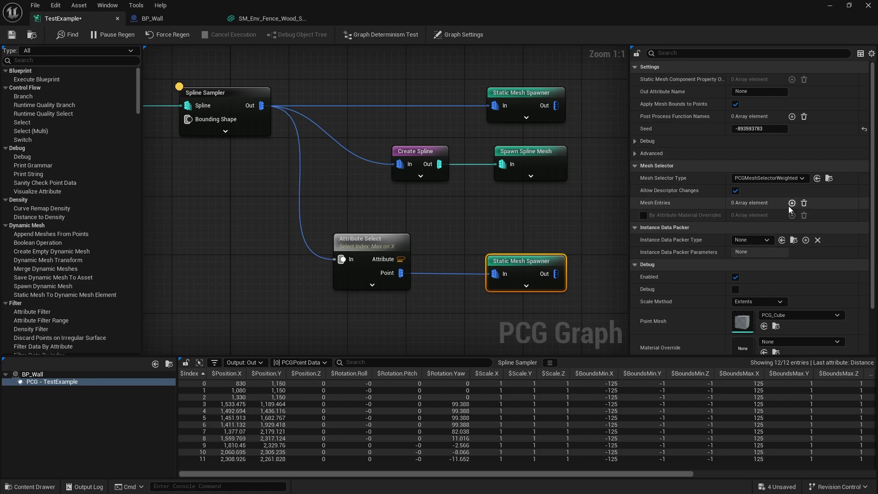
Add a mesh entry using SM_Env_FlowerPatch_02 to the new Static Mesh Spawner and save the graph.
left_click(792, 203)
left_click(643, 216)
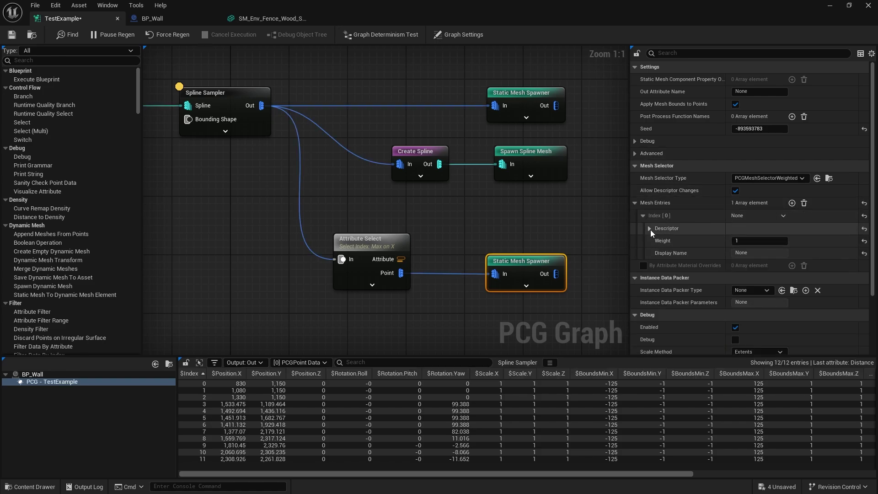
left_click(650, 229)
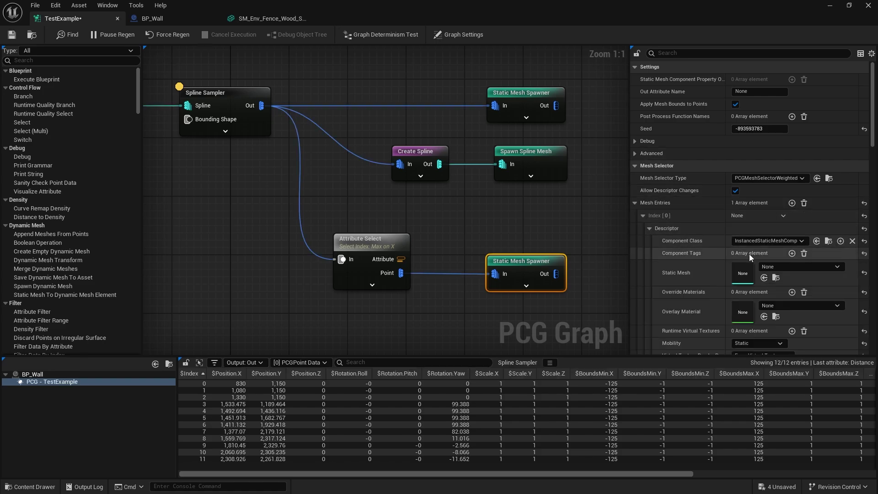
left_click(779, 266)
type("flower")
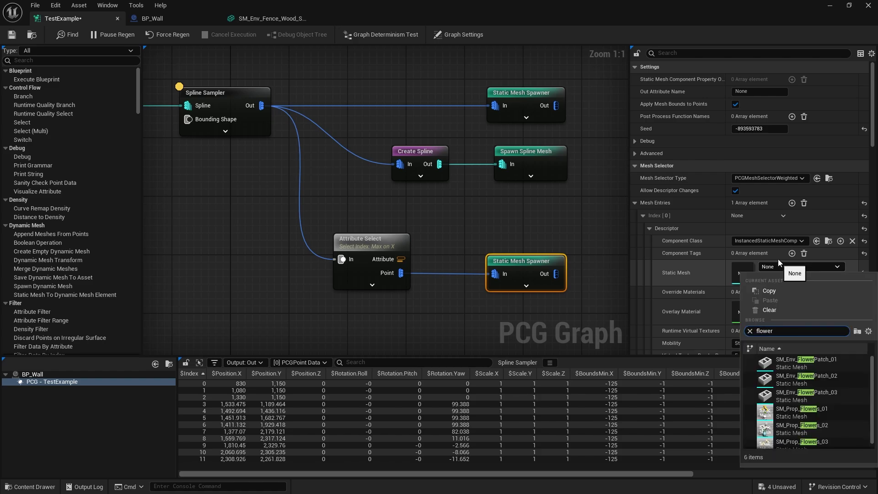
left_click(795, 379)
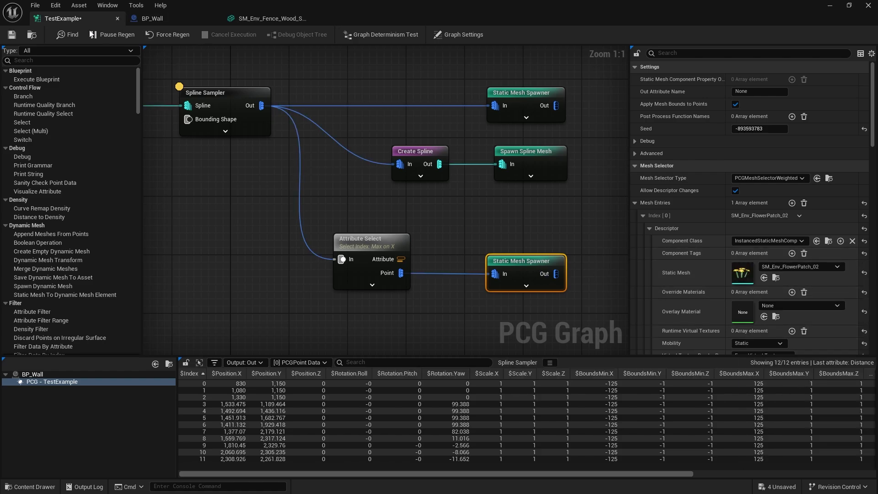
left_click(11, 35)
Switch to the level and examine the flower patch at the end of the wooden fence.
left_click(830, 5)
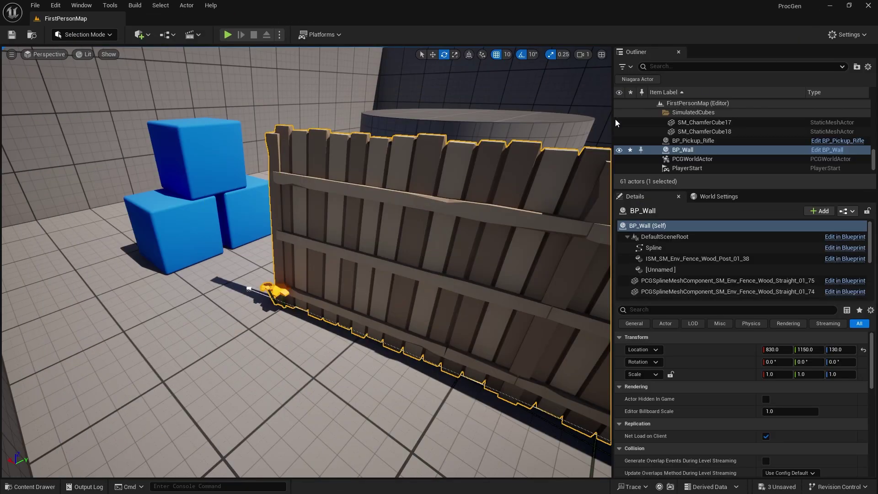
right_click_drag(604, 121, 313, 261)
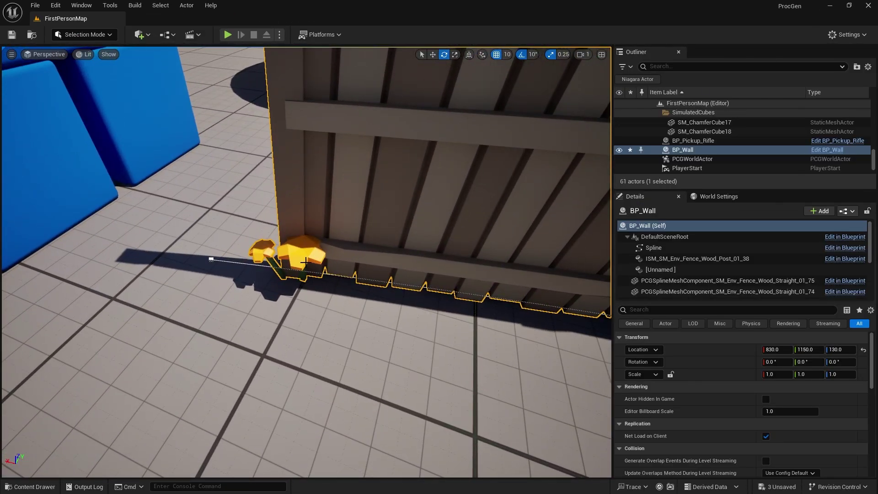
scroll(305, 262, "down", 10)
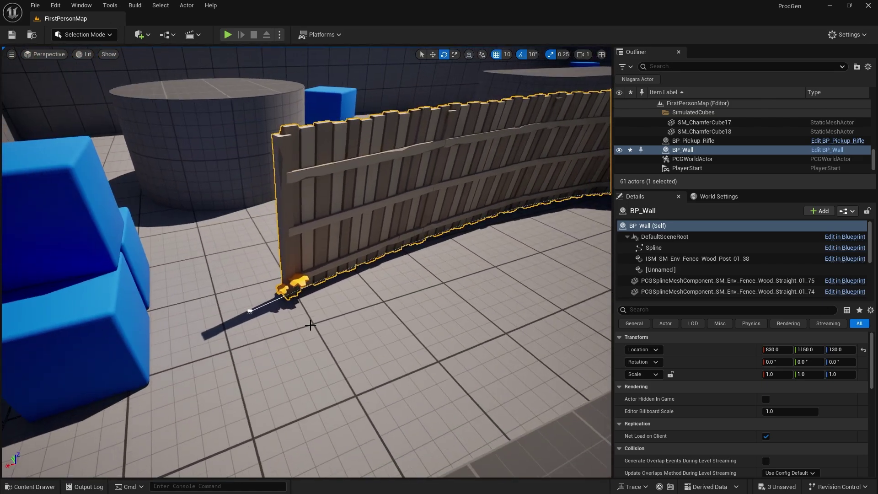
scroll(310, 325, "up", 6)
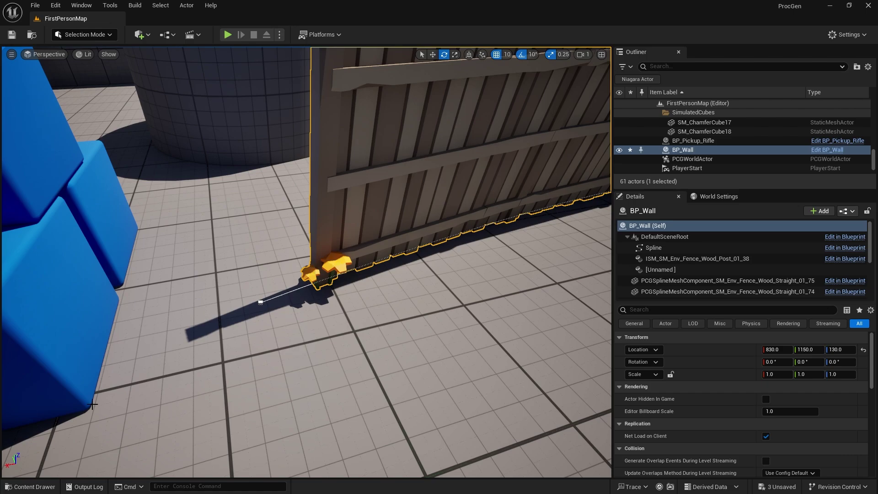
Reopen the TestExample graph and add a Transform Points node fed by the Attribute Select's Point output, making room before the flower spawner.
key("ctrl+space")
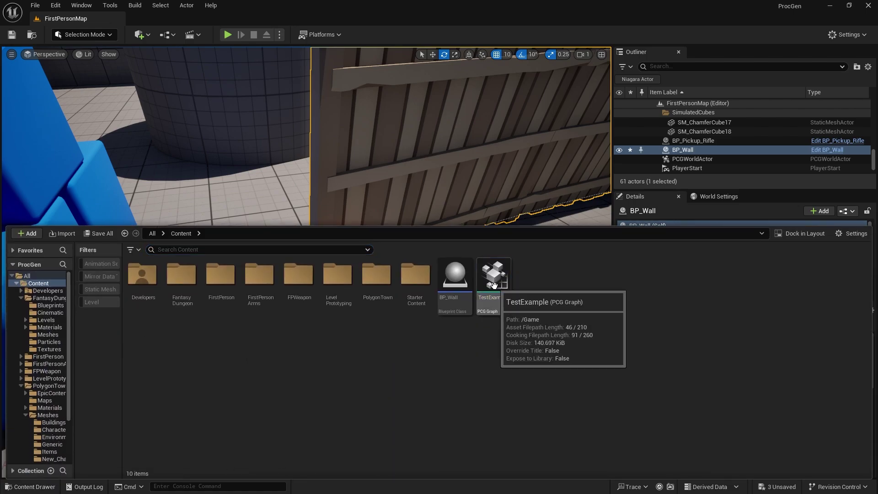
double_click(495, 286)
right_click_drag(426, 242, 338, 207)
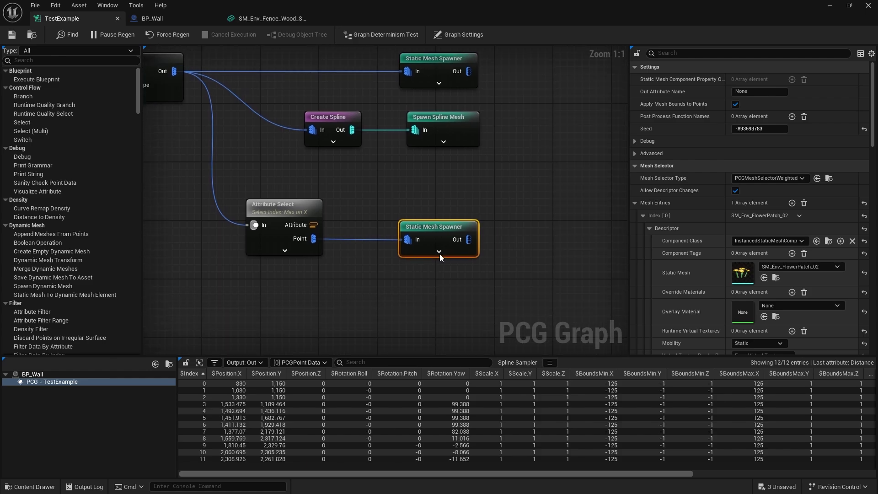
left_click_drag(440, 251, 557, 251)
left_click_drag(307, 240, 379, 239)
type("Trans")
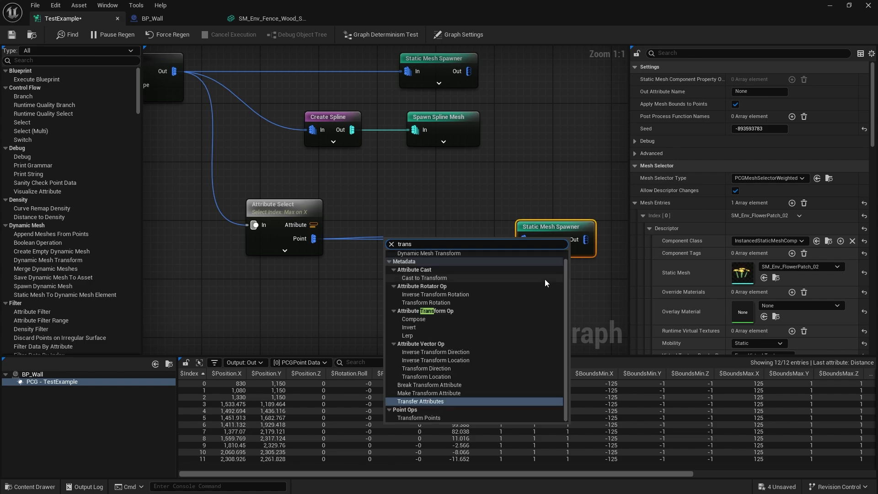
type("form po")
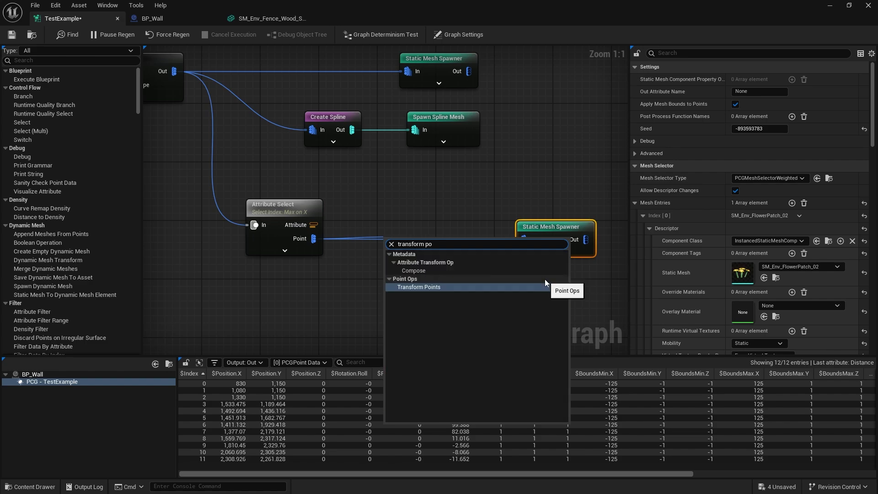
left_click(450, 286)
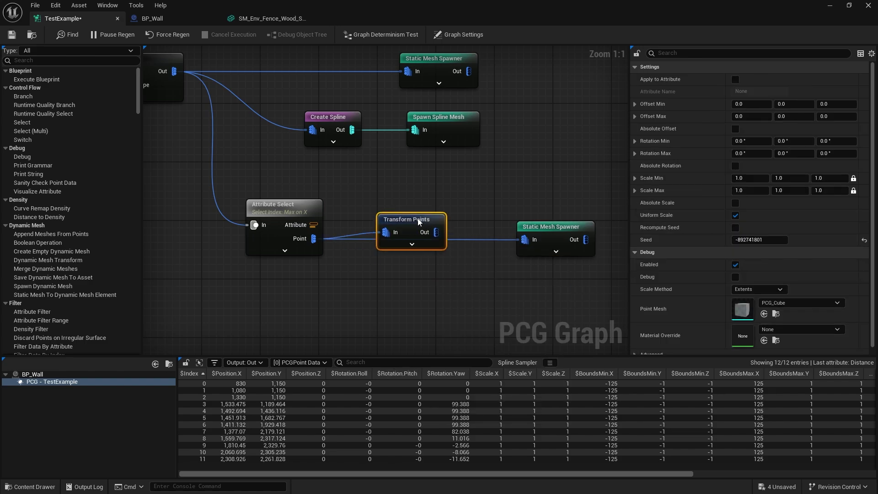
Connect Transform Points to the flower Static Mesh Spawner, remove the direct link from Attribute Select, and align the node between them.
left_click_drag(419, 219, 418, 211)
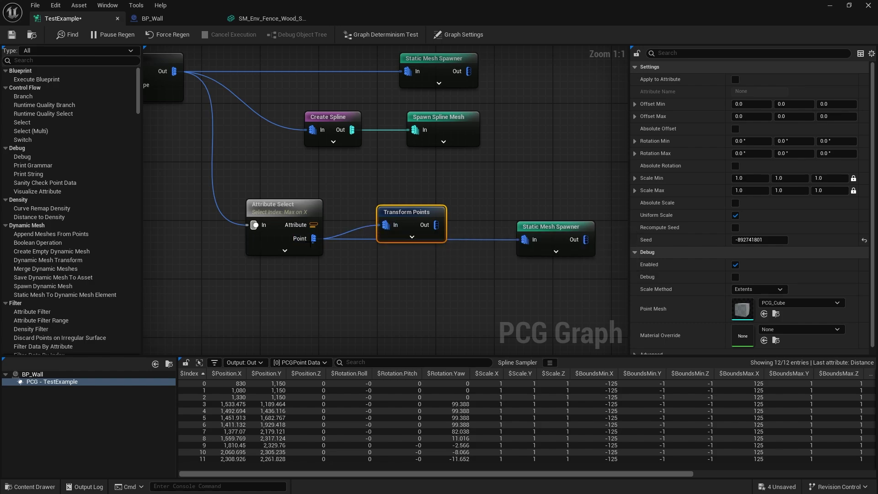
left_click_drag(434, 225, 526, 239)
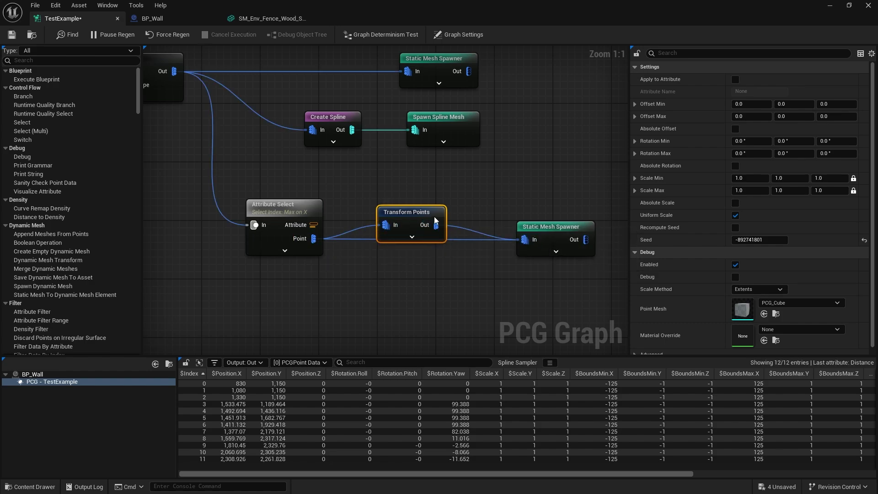
left_click(498, 237, "alt")
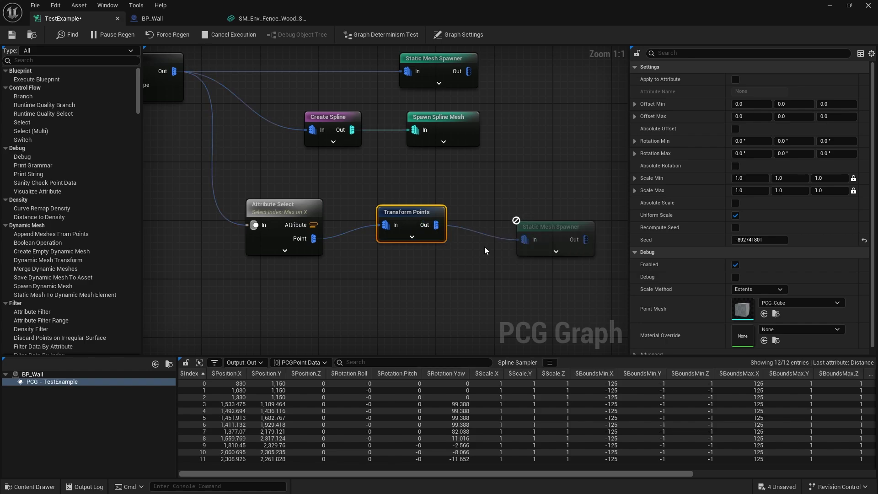
left_click_drag(423, 213, 416, 228)
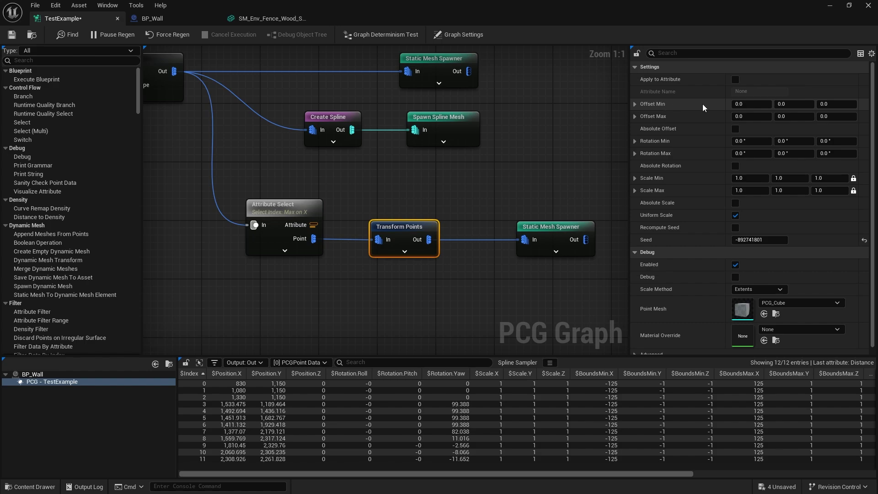
Set the Transform Points offset range in X and Y to a minimum of -10 and a maximum of 10.
left_click(742, 104)
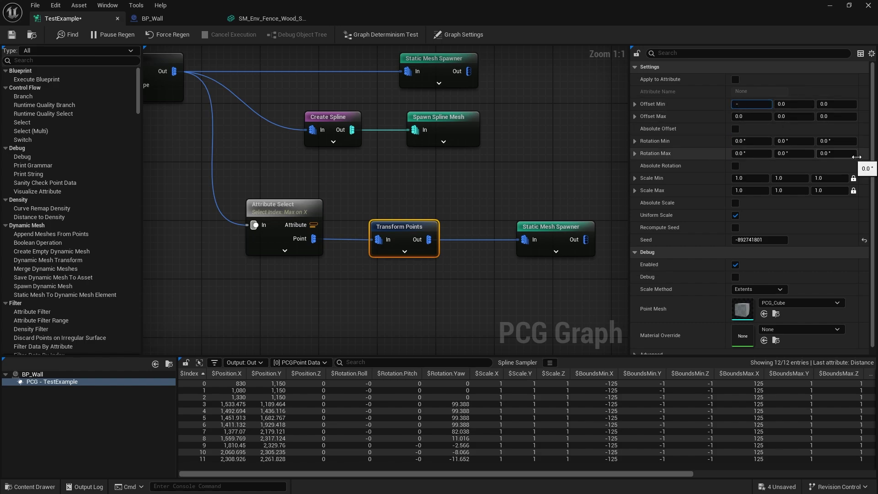
type("-10")
key("Tab")
type("-10")
key("Tab")
key("Tab")
key("Tab")
type("1")
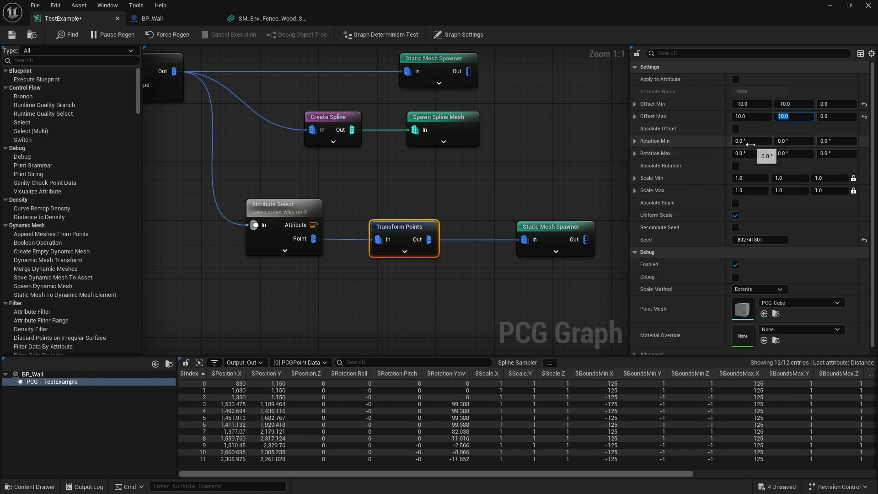
Set the Transform Points Z rotation range to a minimum of -90° and a maximum of 90°.
left_click(850, 145)
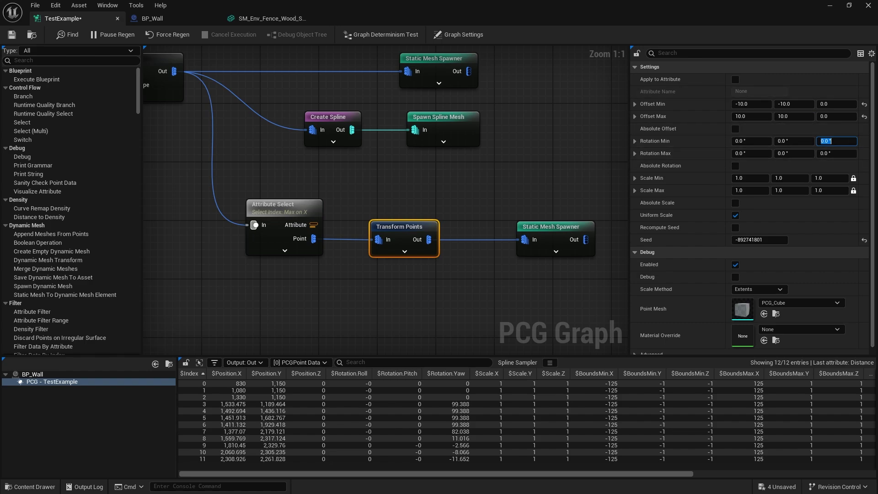
type("-90")
key("Tab")
key("Tab")
key("Tab")
type("9")
key("Tab")
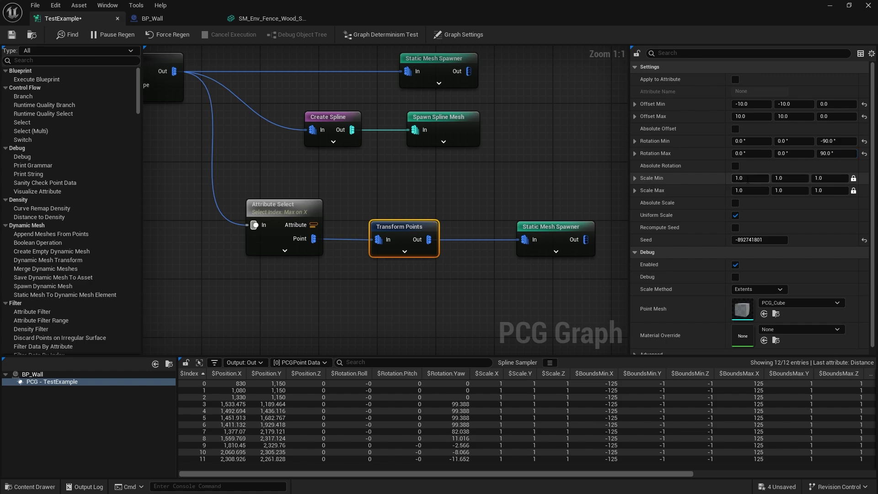
Set the Transform Points maximum scale to 1.5 on all axes, save the graph and return to the level.
left_click(754, 190)
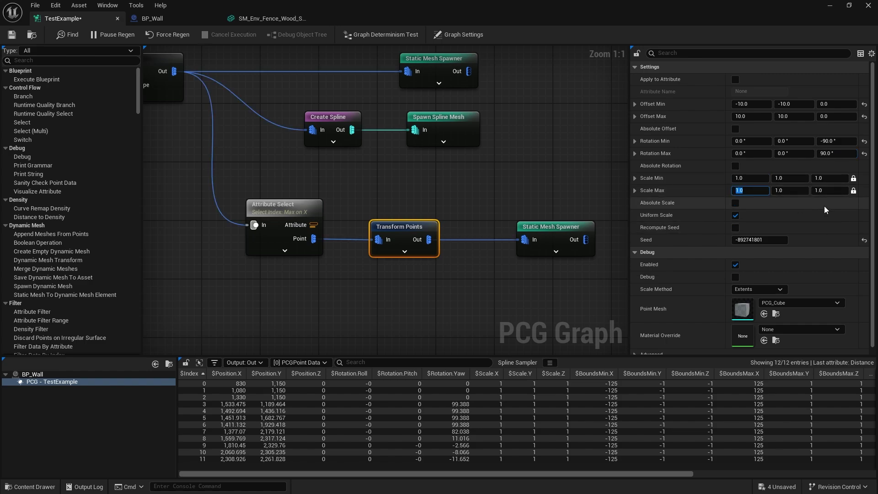
type("1.5")
key("Tab")
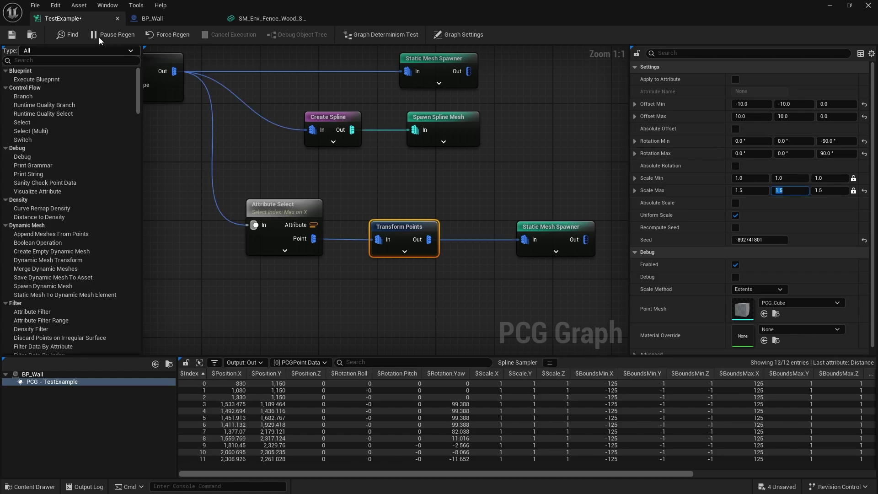
left_click(12, 35)
left_click(830, 6)
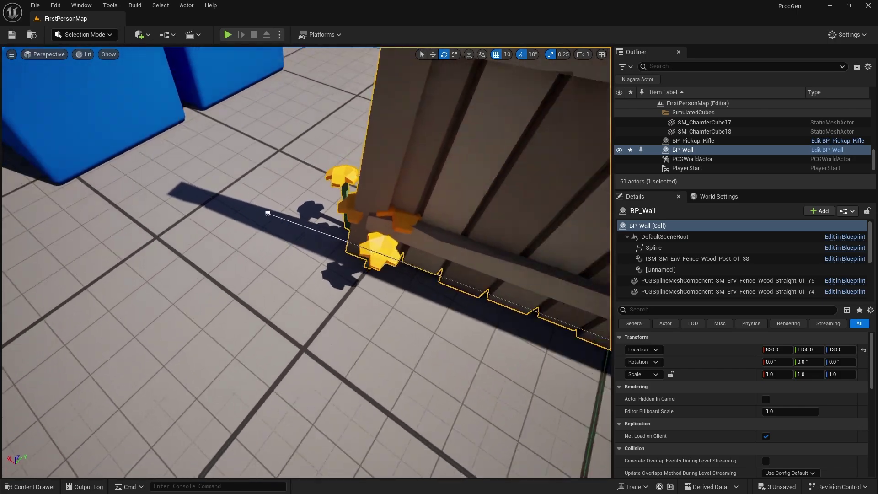
Try moving the last spline point along the X axis at the flowered fence end, undo the move and look along the fence.
right_click_drag(335, 241, 344, 198)
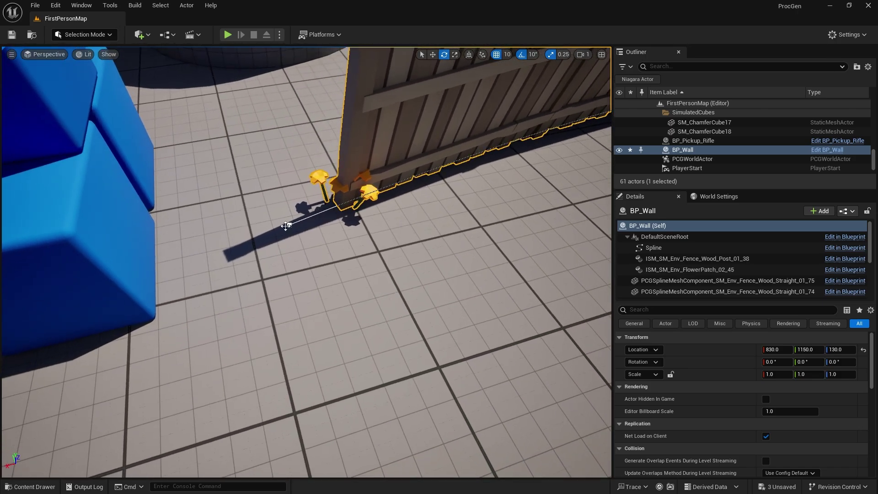
left_click(286, 226)
key("w")
left_click_drag(266, 238, 288, 230)
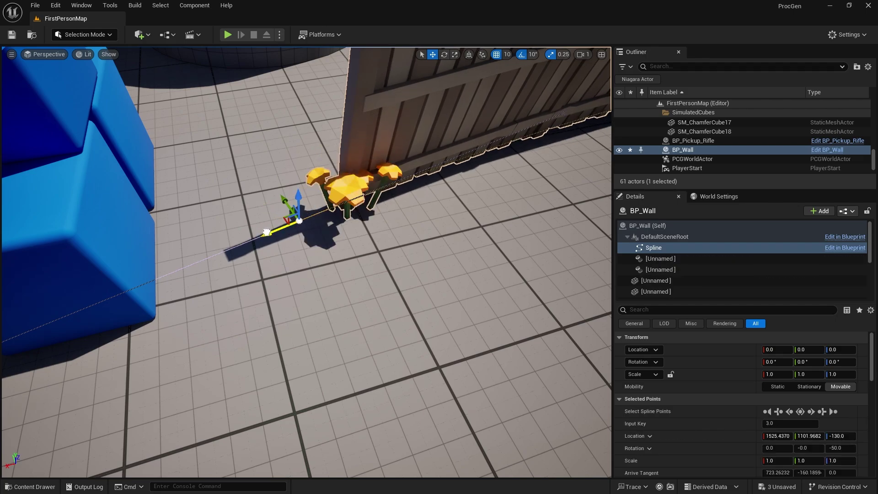
key("ctrl+z")
right_click_drag(347, 234, 347, 230)
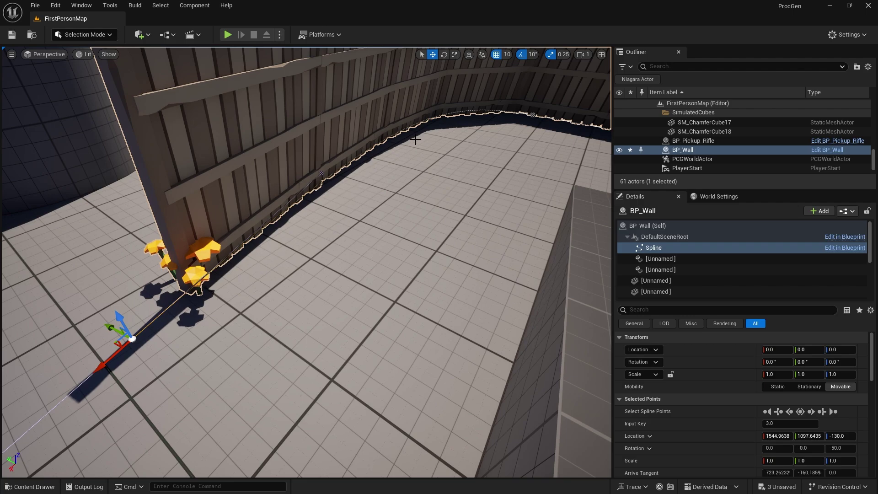
right_click_drag(285, 197, 285, 197)
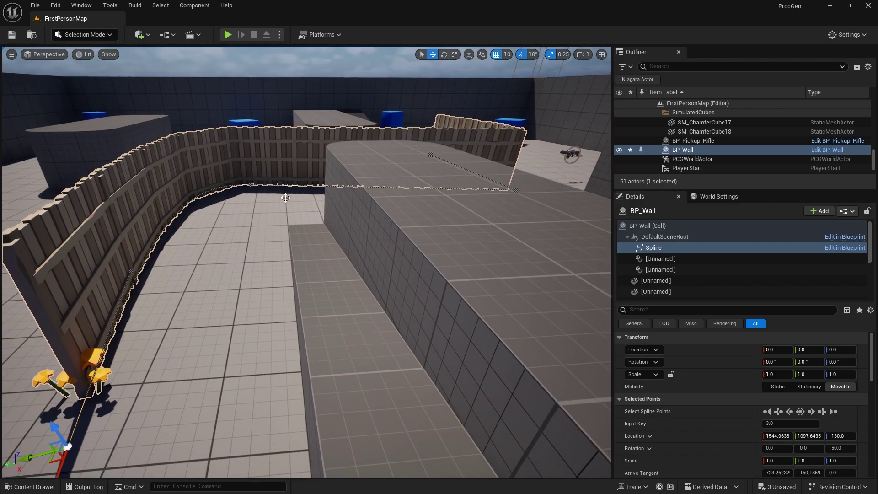
Reopen the TestExample graph and examine the Operation options of the Attribute Select node.
left_click(45, 483)
double_click(491, 286)
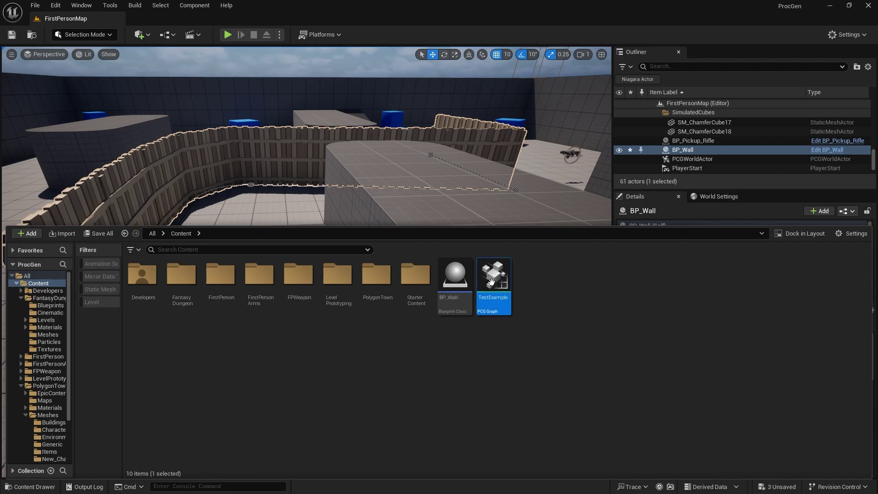
right_click_drag(279, 271, 409, 293)
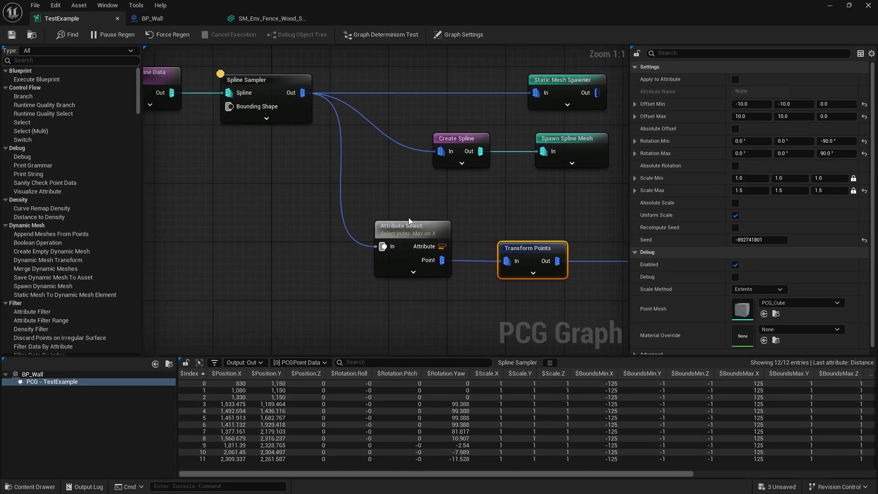
right_click_drag(484, 294, 469, 286)
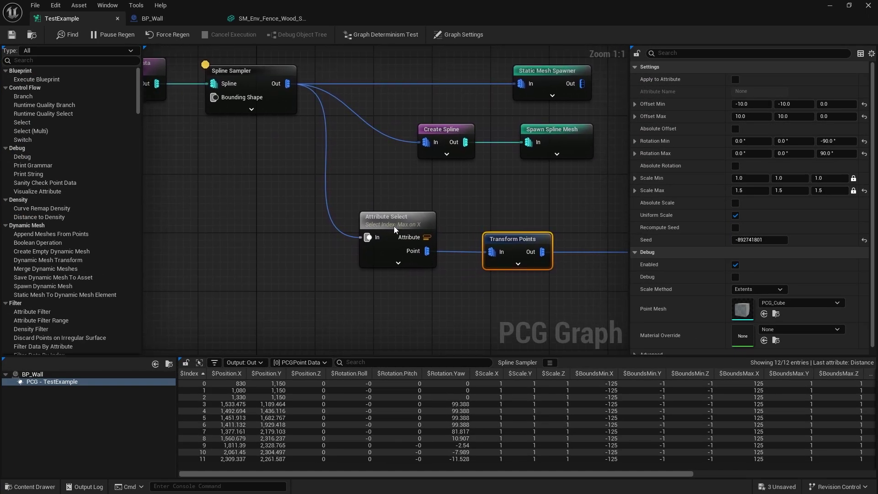
left_click(393, 226)
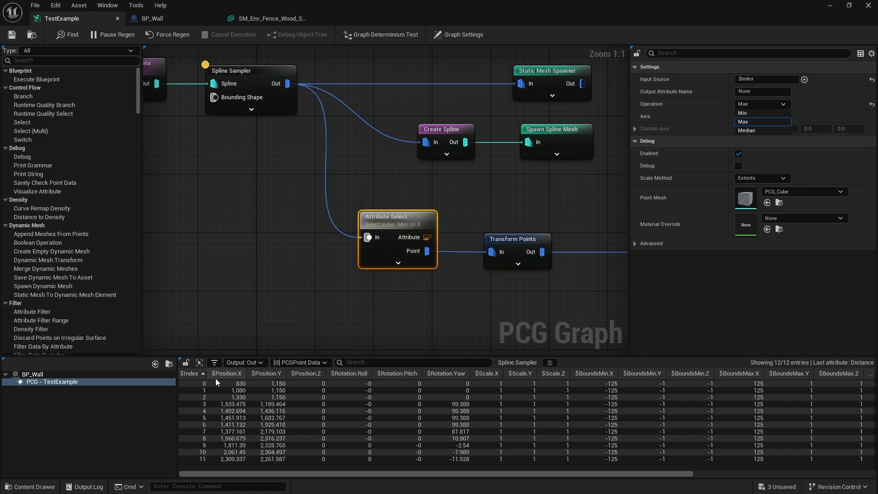
left_click(453, 270)
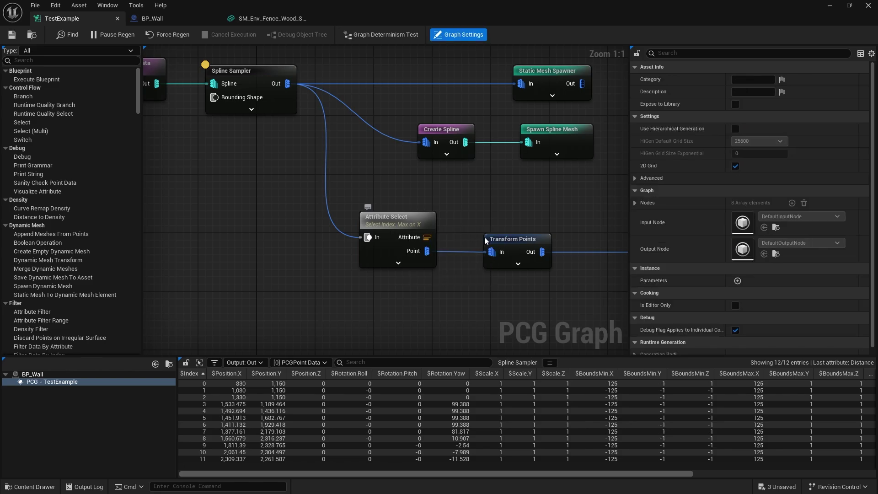
Make room after the Spline Sampler and add a Random Choice node fed by its Out output.
right_click_drag(480, 257, 431, 237)
left_click_drag(332, 176, 473, 249)
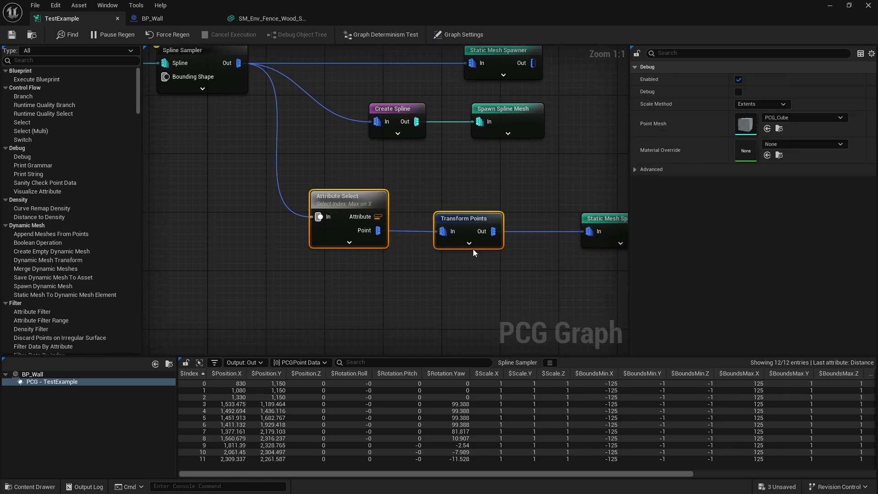
right_click_drag(468, 248, 705, 308)
left_click_drag(453, 196, 348, 124)
left_click_drag(427, 113, 345, 240)
type("random")
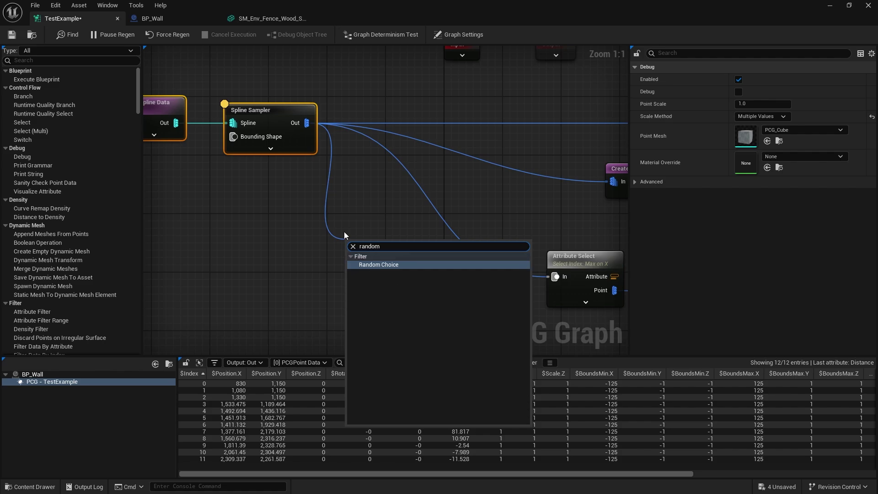
key("Return")
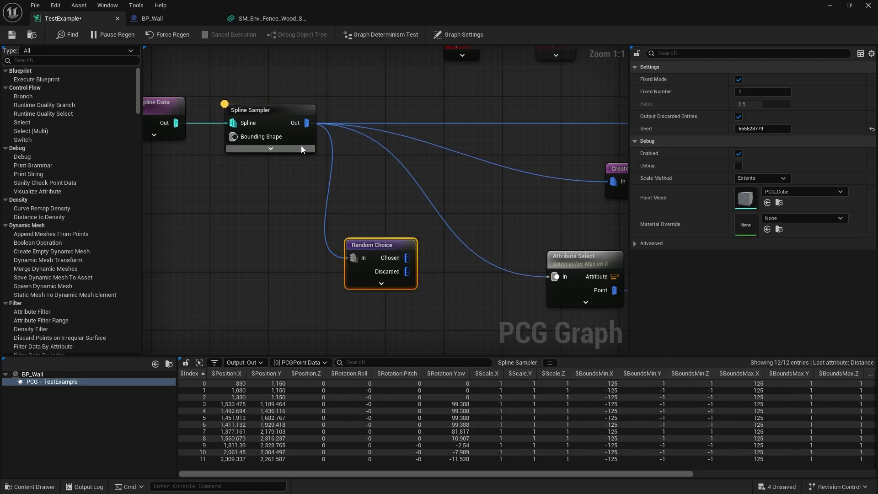
Position the Random Choice node just below Attribute Select, ahead of Transform Points.
mouse_move(356, 254)
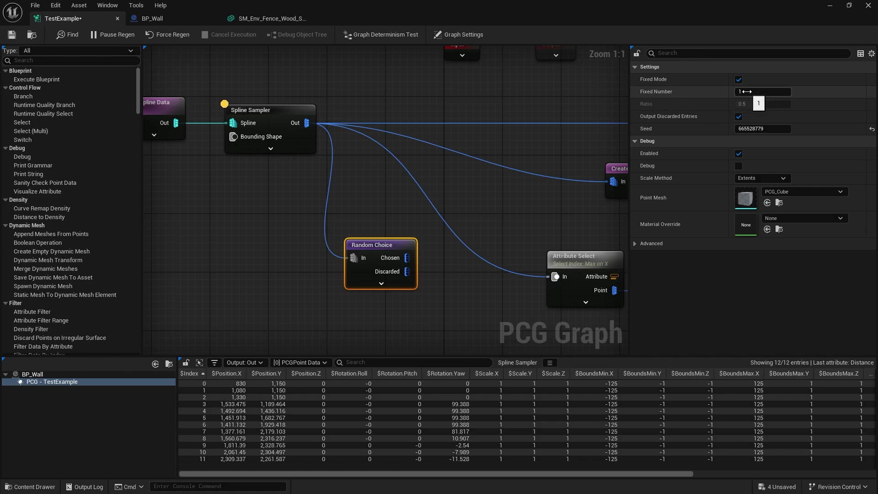
left_click_drag(378, 254, 417, 258)
right_click_drag(479, 283, 450, 255)
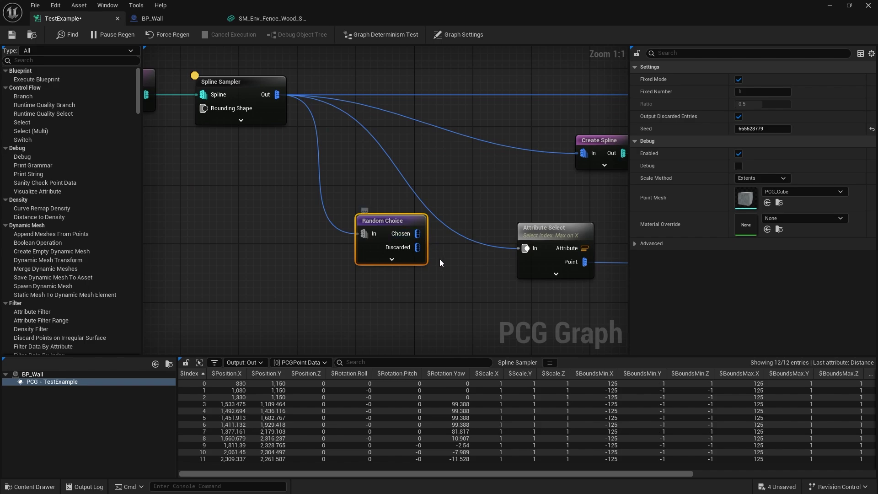
right_click_drag(555, 263, 456, 260)
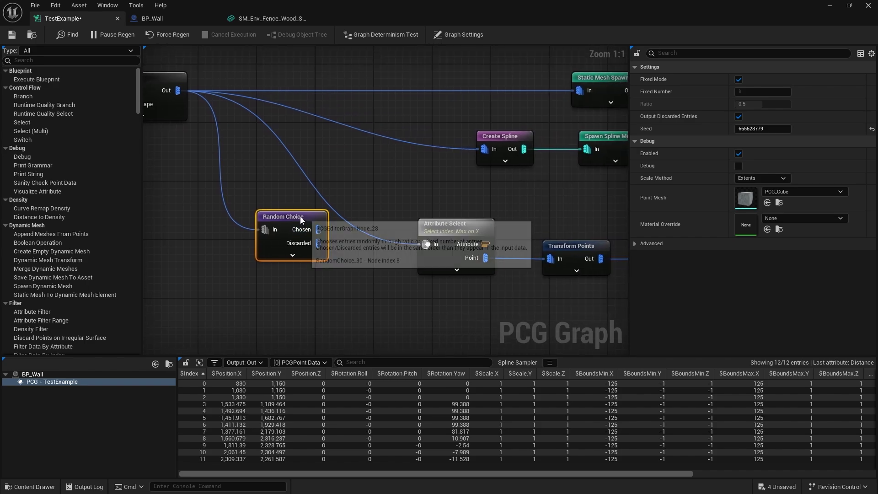
left_click_drag(300, 216, 351, 260)
right_click_drag(415, 284, 349, 255)
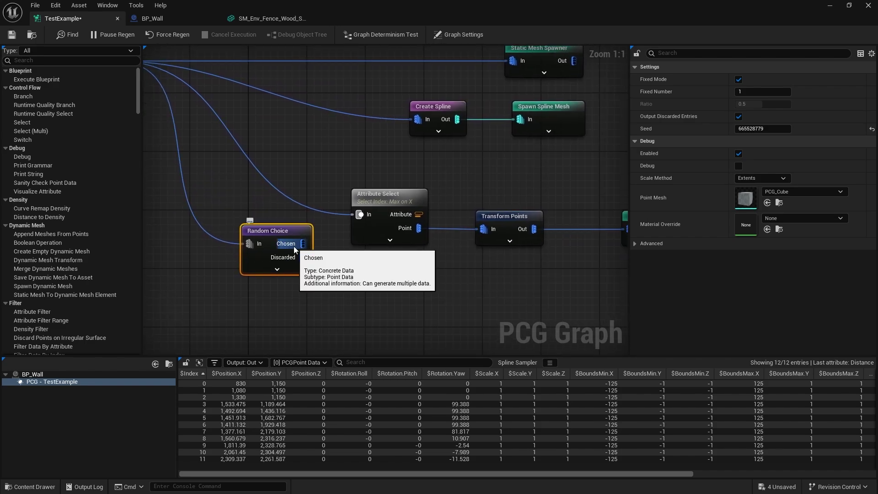
Connect Random Choice's Chosen output to Transform Points in place of Attribute Select, move Attribute Select aside, and return to the level with the graph saved.
left_click_drag(303, 243, 484, 232)
left_click_drag(399, 199, 322, 145)
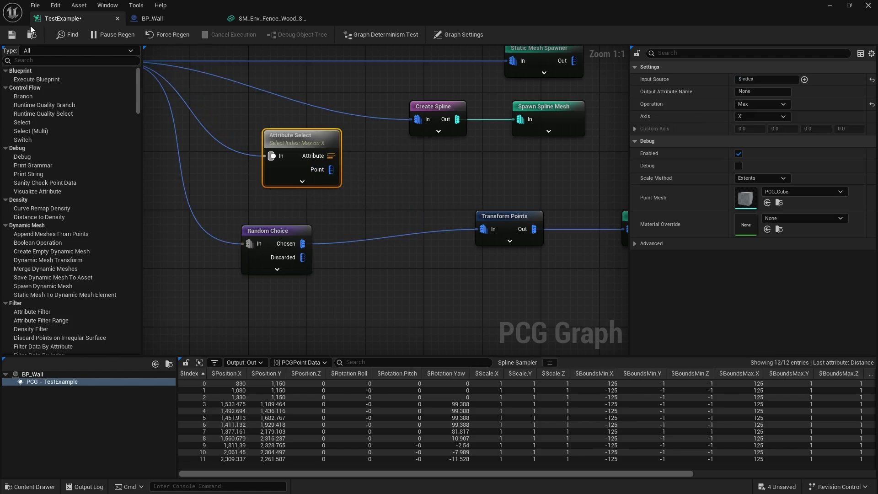
left_click(830, 5)
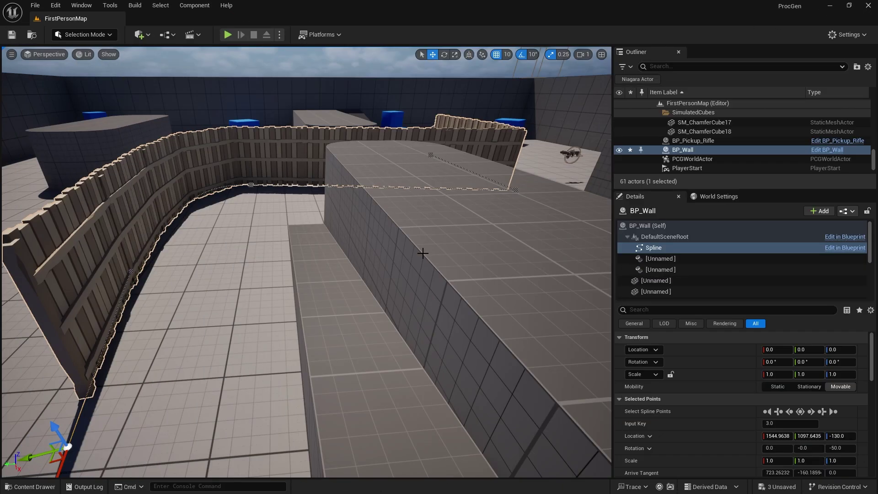
Move the fence's last spline point to about X 1558, Y 1156 and its first spline point to X -30.
right_click_drag(421, 251, 439, 236)
left_click_drag(447, 205, 422, 253)
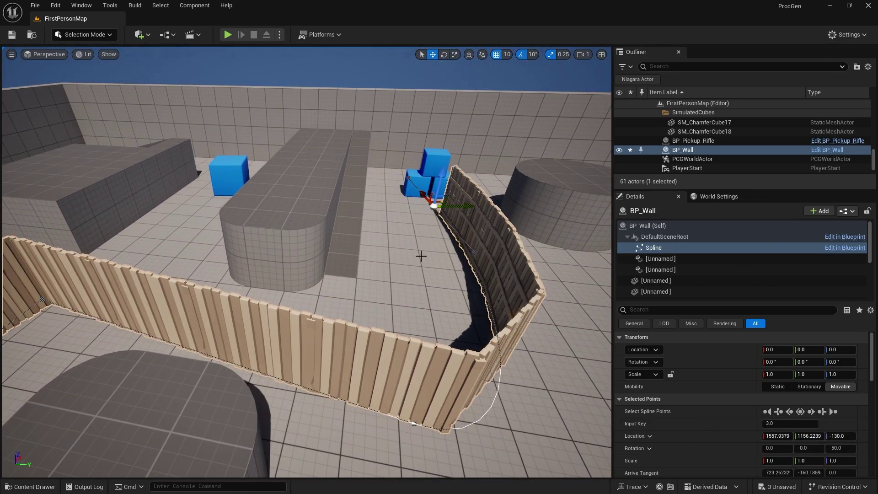
right_click_drag(421, 252, 200, 339)
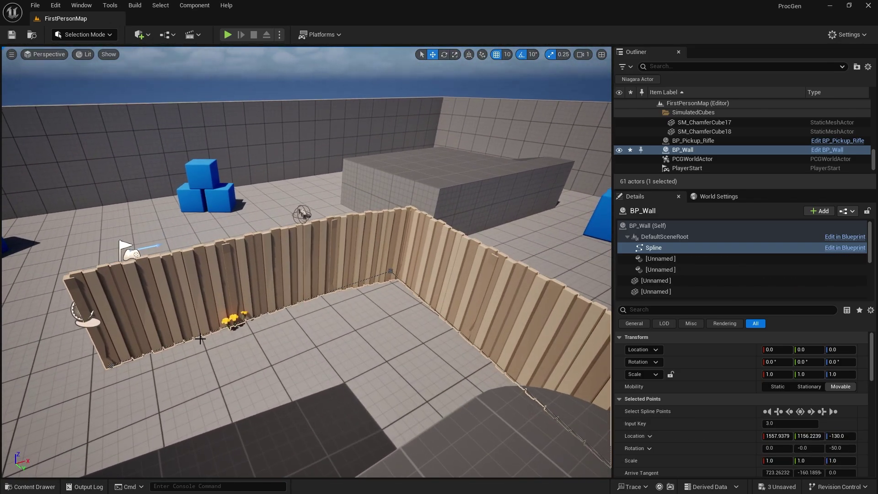
left_click(109, 363)
left_click_drag(140, 357, 120, 361)
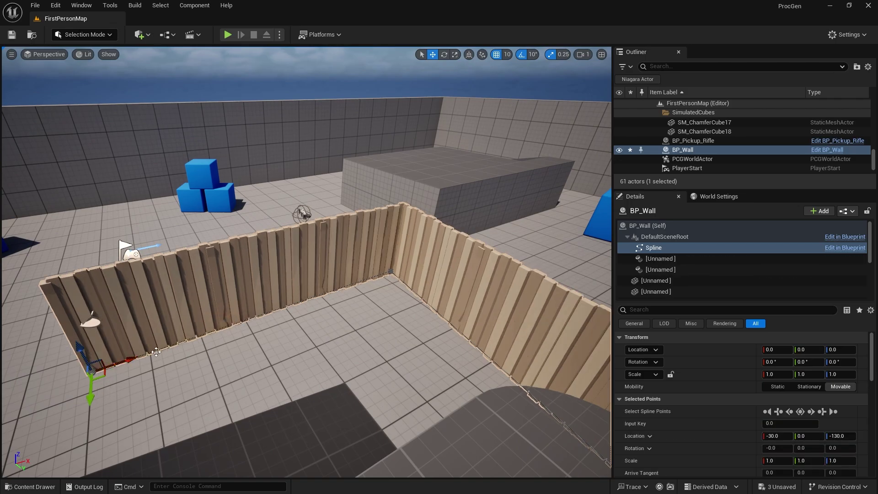
right_click_drag(156, 351, 168, 382)
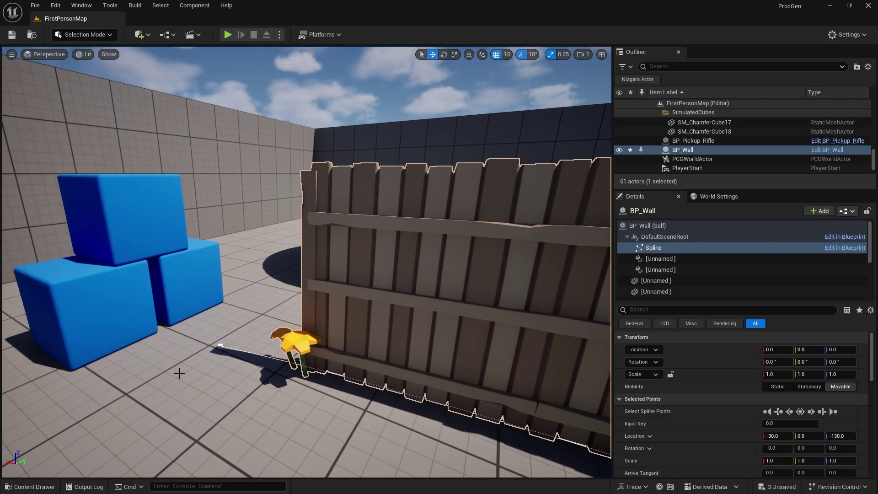
Reopen the TestExample graph, set the Random Choice node's Fixed Number to 5 and save the graph.
left_click(23, 487)
double_click(500, 287)
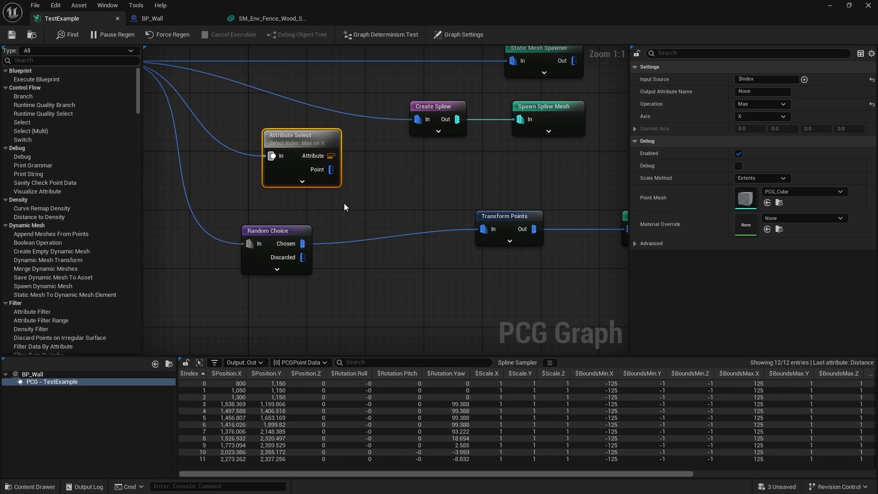
right_click_drag(268, 313, 348, 309)
left_click(357, 222)
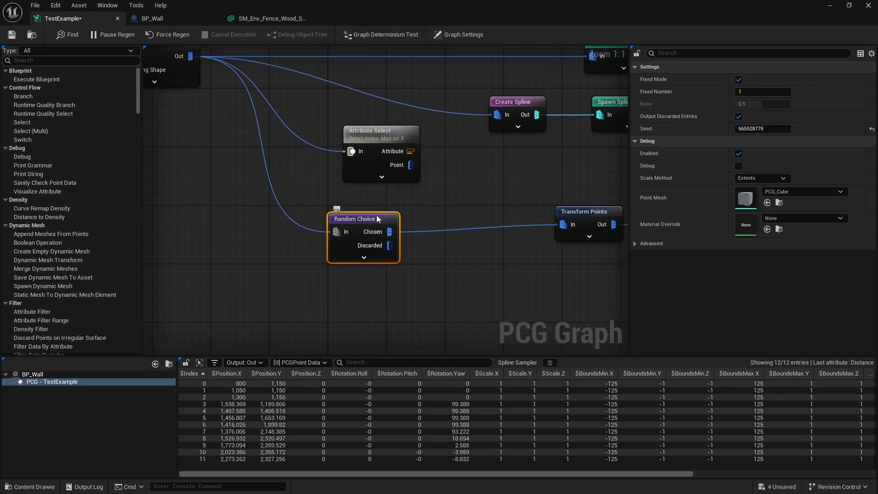
left_click(746, 94)
type("5")
key("Return")
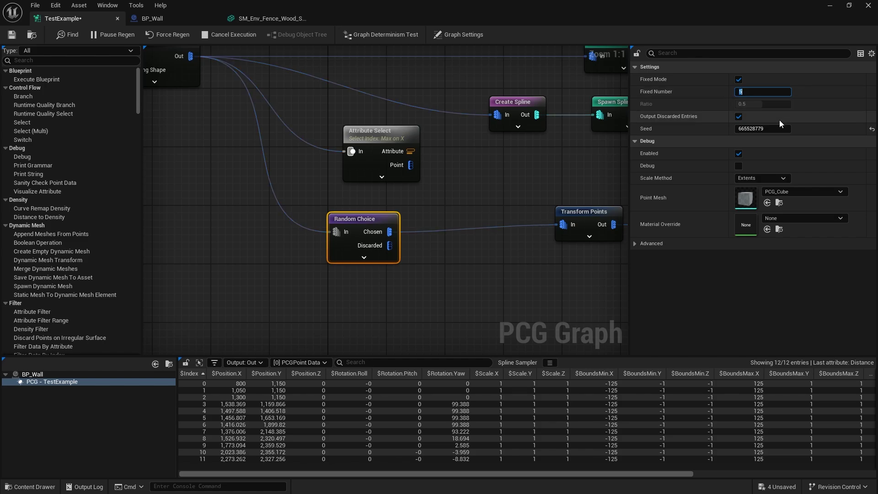
left_click(461, 287)
left_click(12, 35)
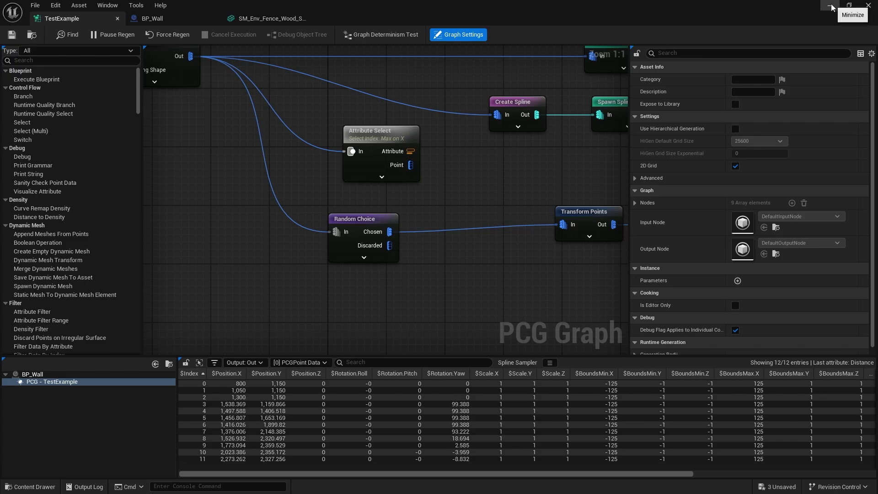
Return to the level and move the fence's first spline point to X -60.
left_click(869, 5)
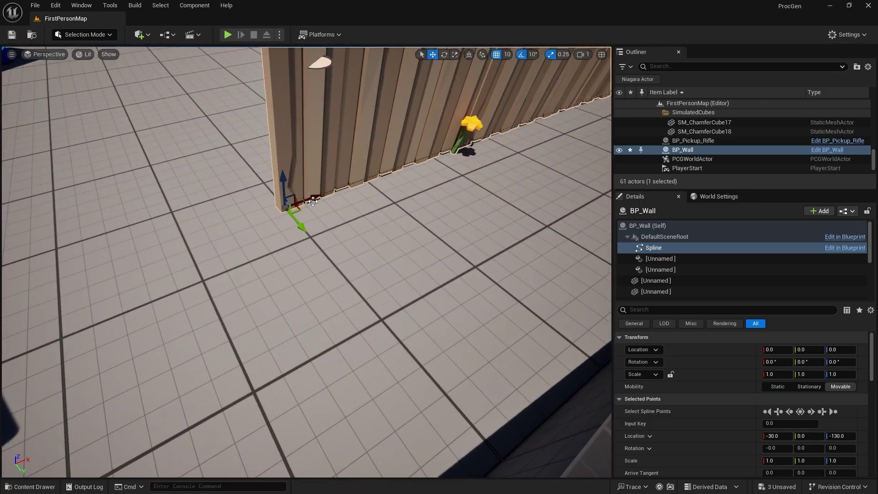
left_click_drag(302, 192, 280, 206)
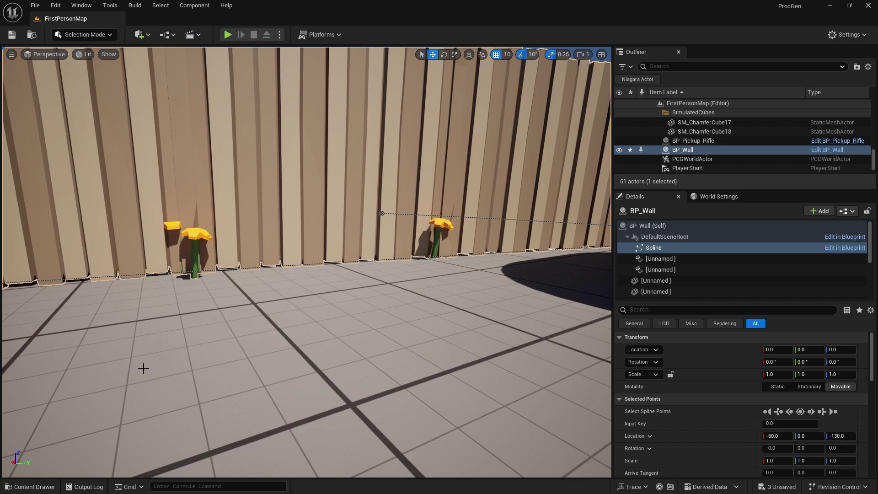
Reopen the TestExample graph and set the Transform Points node's Offset Min to -50 on X and Y.
left_click(30, 486)
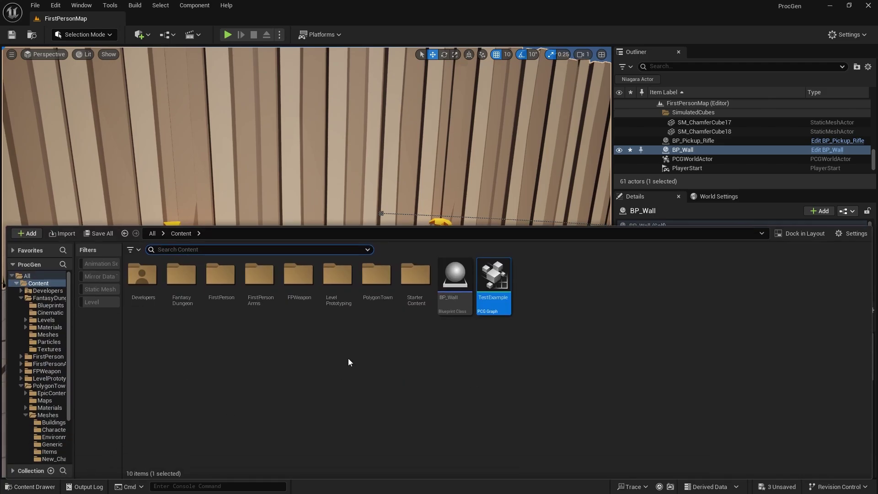
double_click(484, 279)
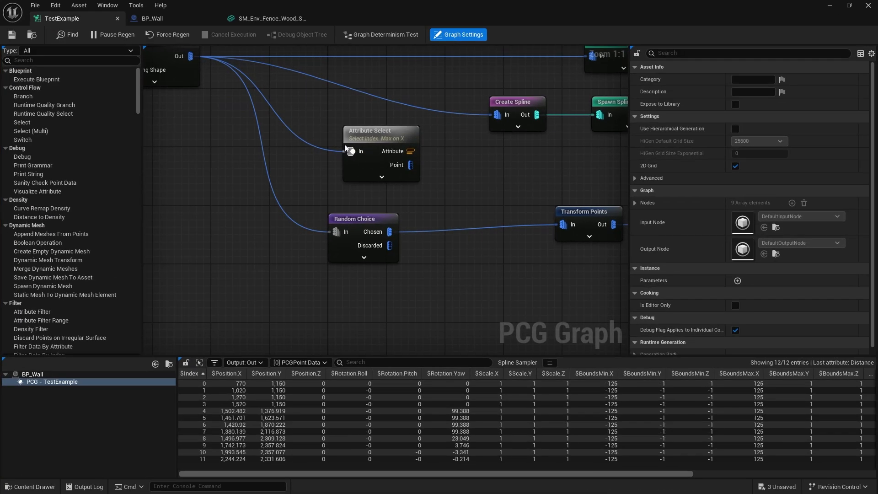
left_click(463, 192)
left_click(751, 103)
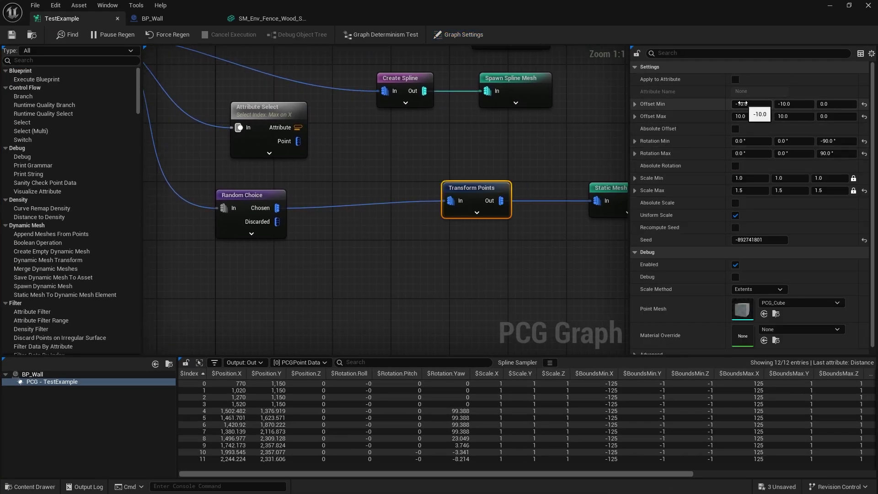
type("-50")
key("Tab")
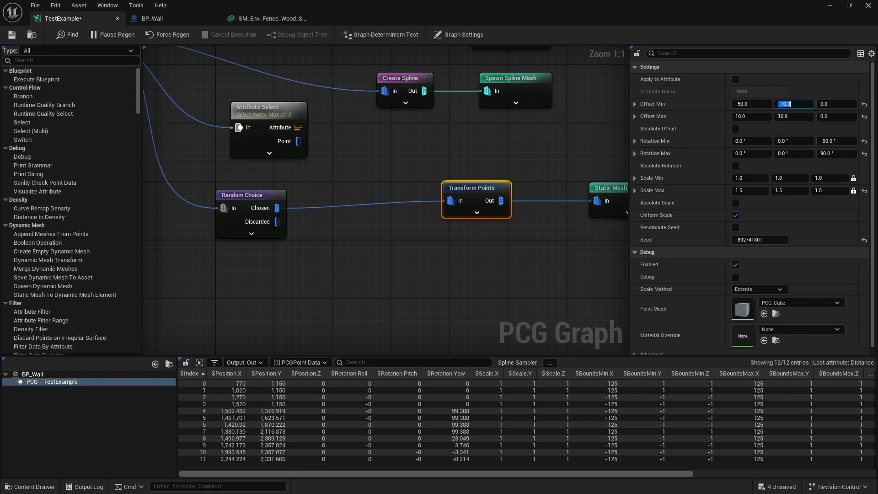
type("-50")
Set the Transform Points node's Offset Max to 50 on X and Y, save the graph and return to the level.
key("Tab")
key("Tab")
type("50")
key("Tab")
type("5")
key("ctrl+s")
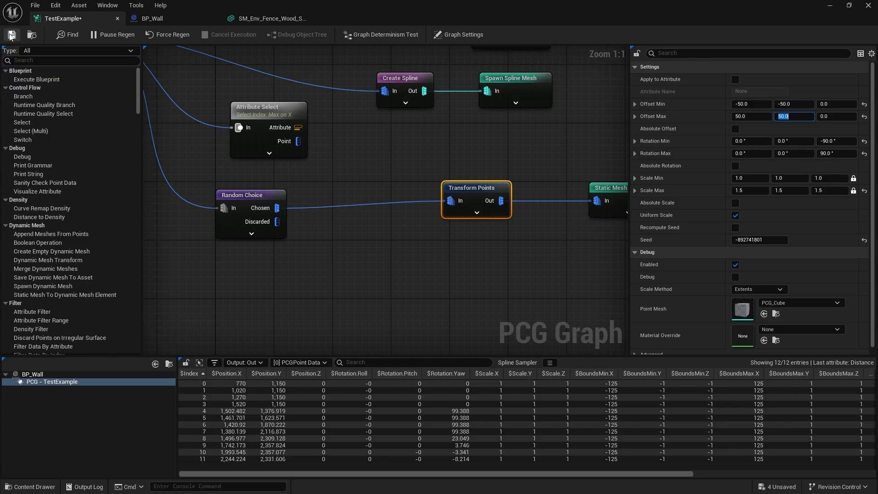
left_click(830, 5)
right_click_drag(306, 229, 334, 200)
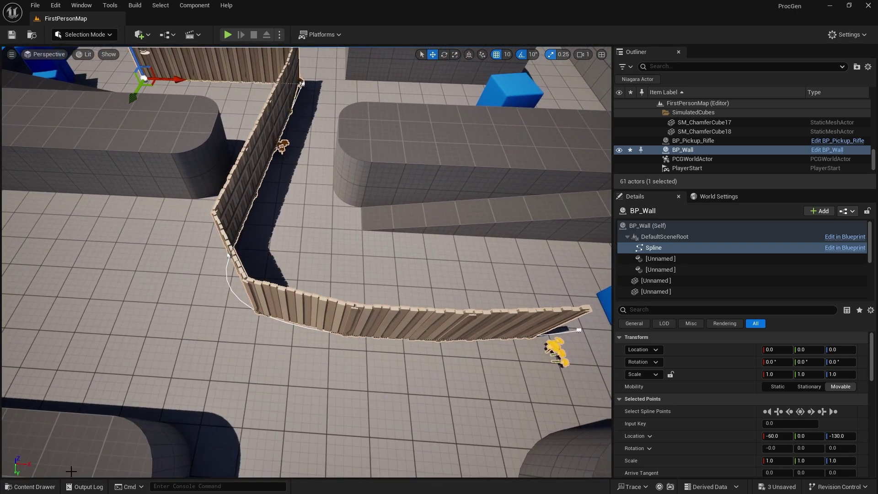
Reopen the TestExample graph, expand the Random Choice node's override pins and align the node with Transform Points.
left_click(30, 487)
double_click(496, 284)
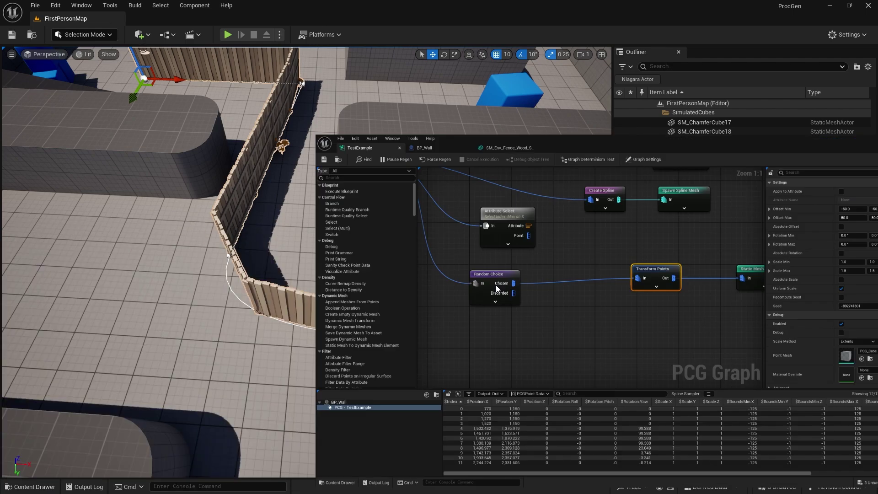
right_click_drag(267, 250, 341, 243)
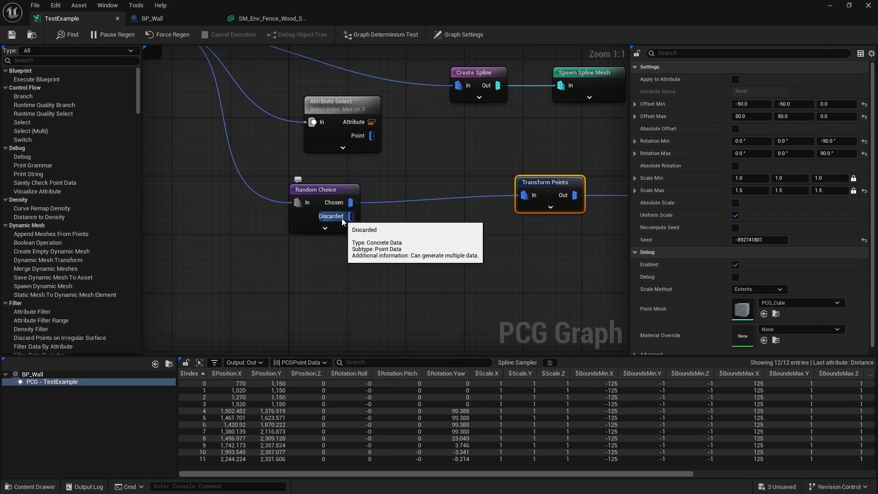
mouse_move(341, 218)
left_mouse_down()
mouse_move(404, 258)
mouse_move(415, 239)
mouse_move(345, 221)
left_mouse_up()
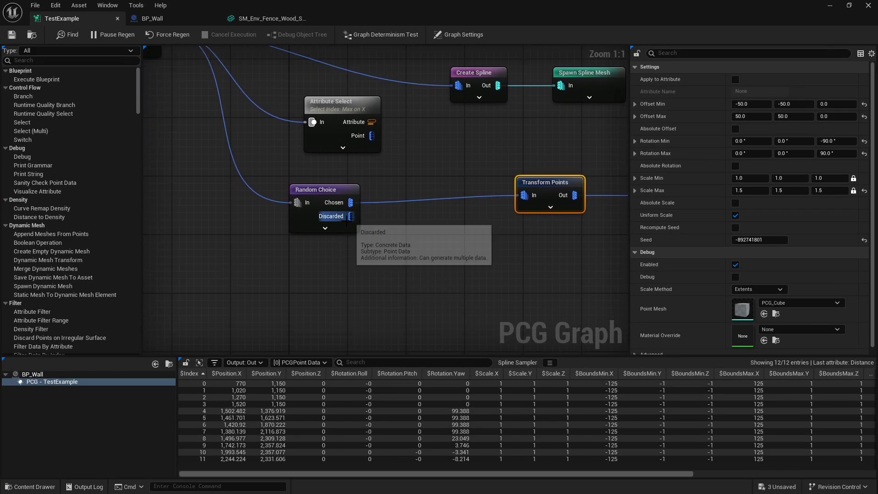
left_click(322, 201)
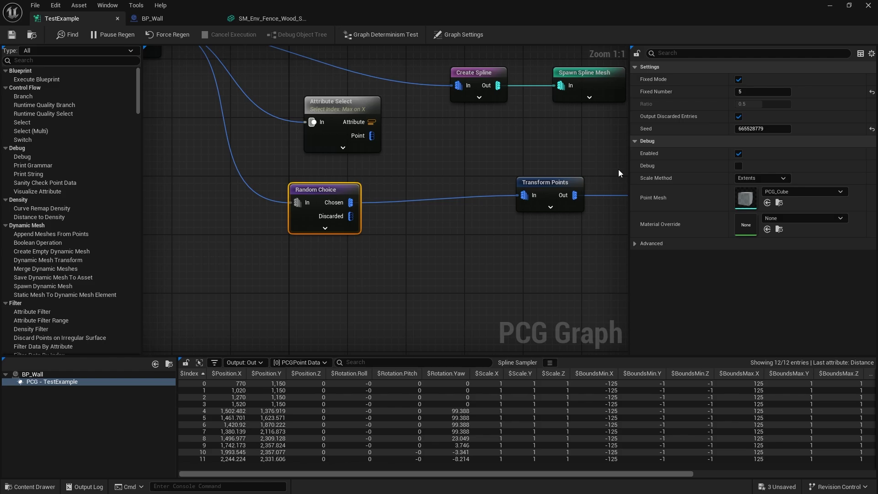
left_click(323, 228)
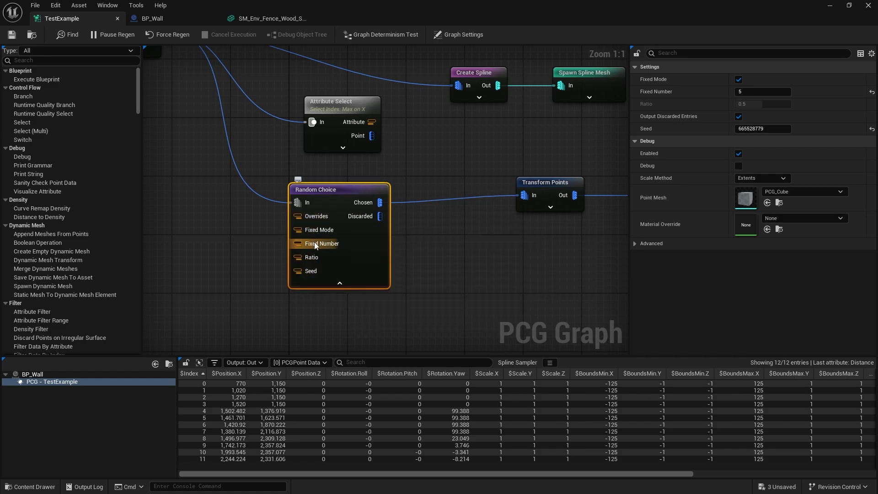
left_click_drag(328, 196, 328, 189)
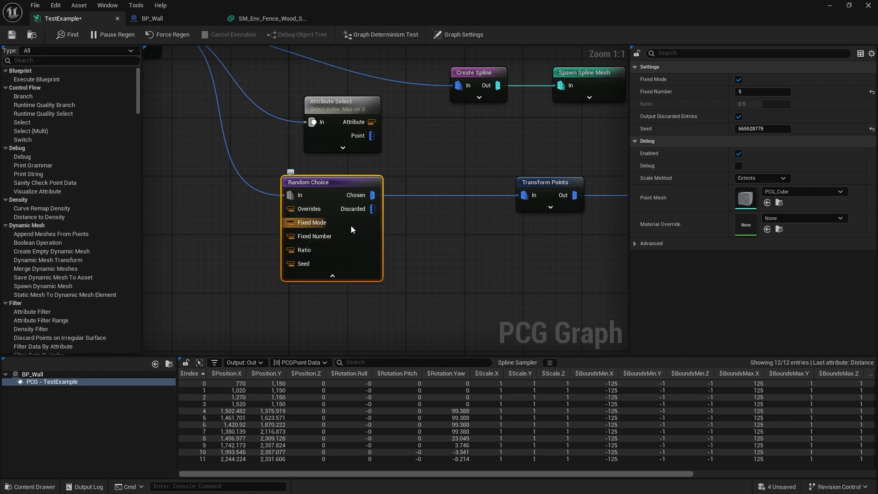
Add a second entry to the Static Mesh Spawner node's Mesh Entries.
right_click_drag(350, 226, 267, 209)
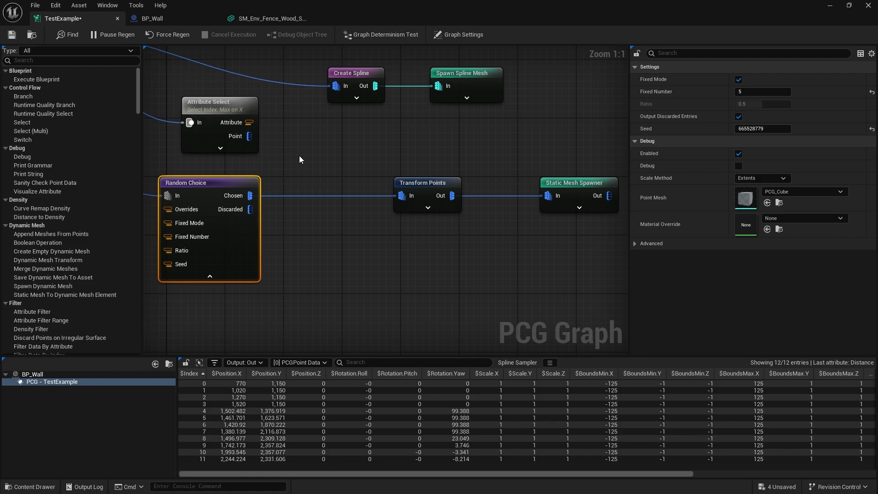
right_click_drag(299, 156, 467, 128)
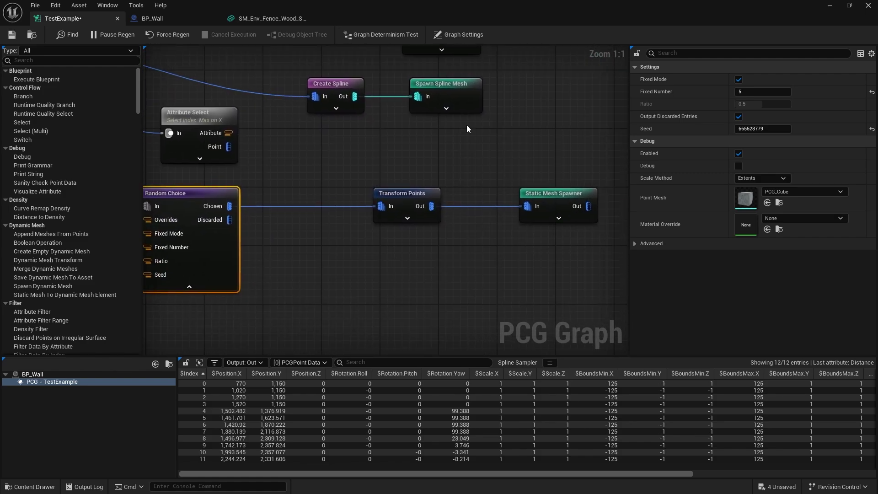
left_click(570, 200)
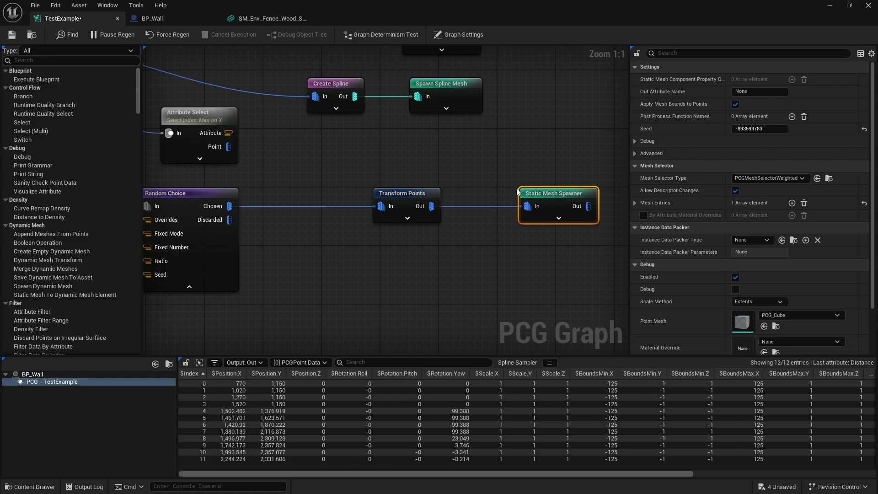
left_click(635, 203)
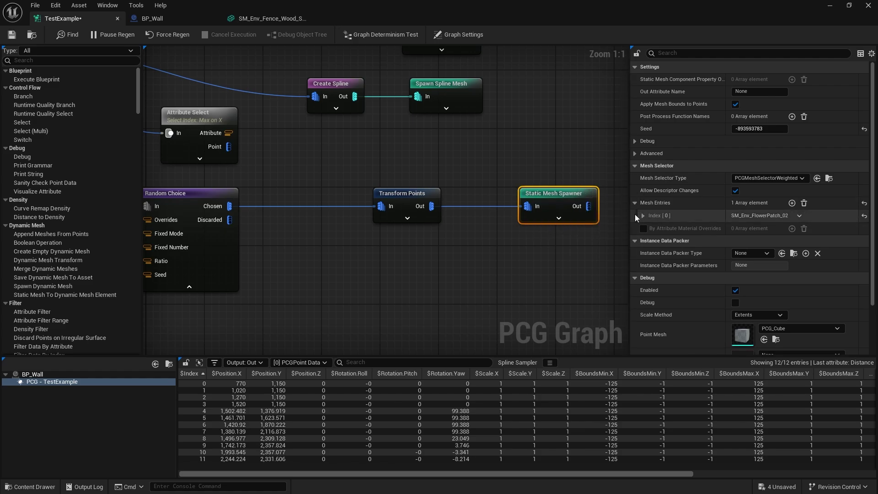
left_click(644, 215)
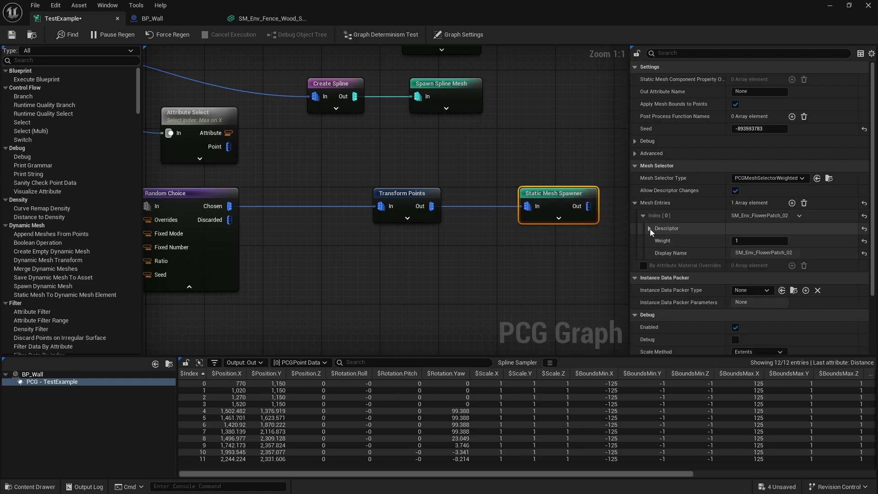
left_click(650, 229)
left_click(643, 216)
left_click(793, 203)
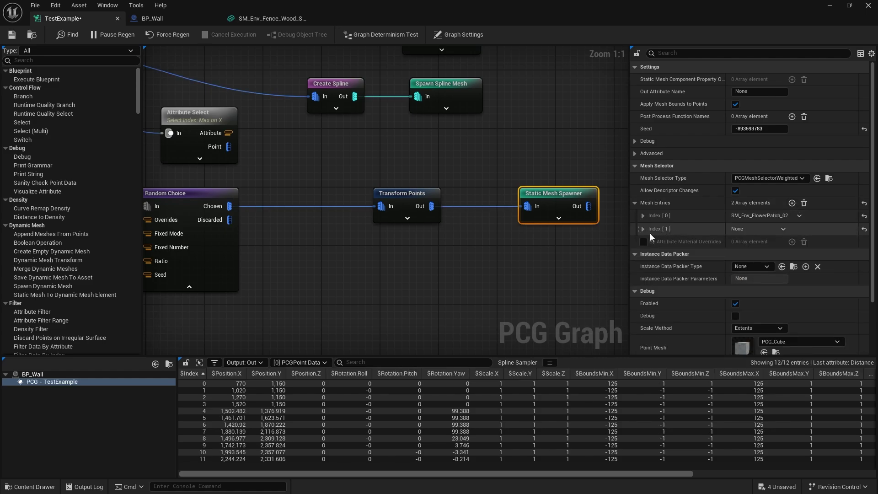
Set the static mesh in the second mesh entry's Descriptor to SM_Env_FlowerPatch_01.
left_click(643, 229)
left_click(650, 242)
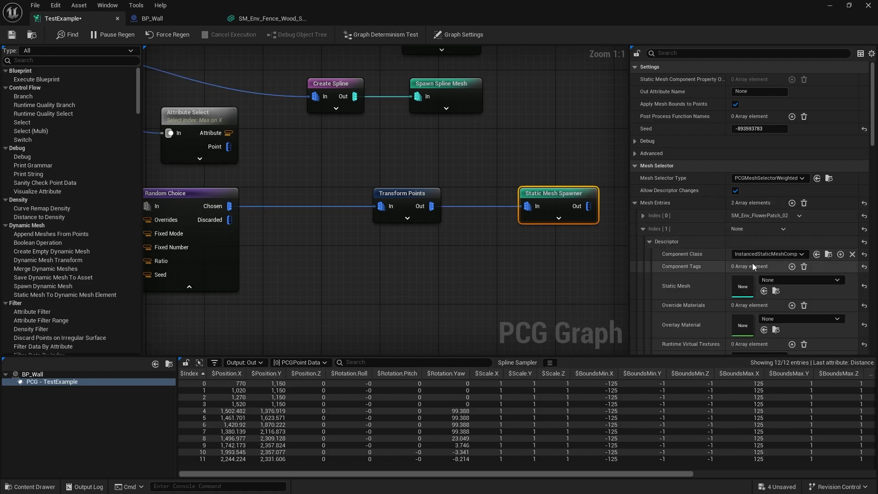
left_click(779, 280)
type("flower")
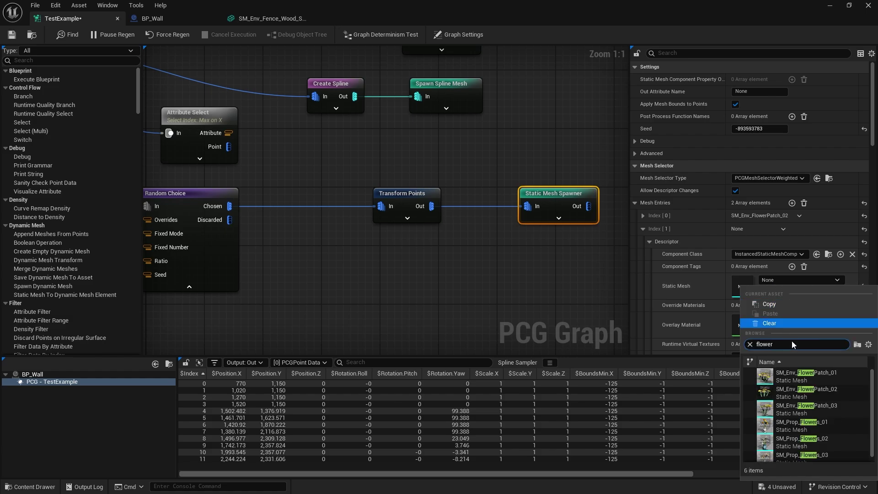
scroll(809, 398, "down", 1)
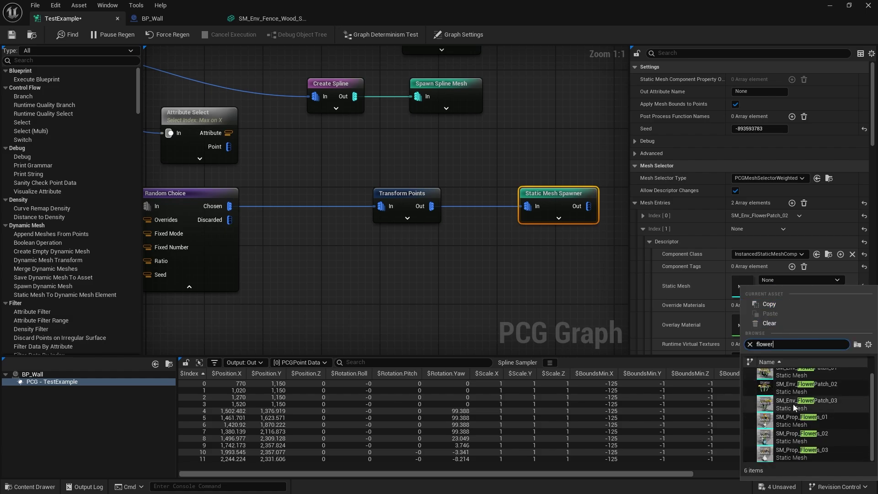
scroll(793, 405, "up", 1)
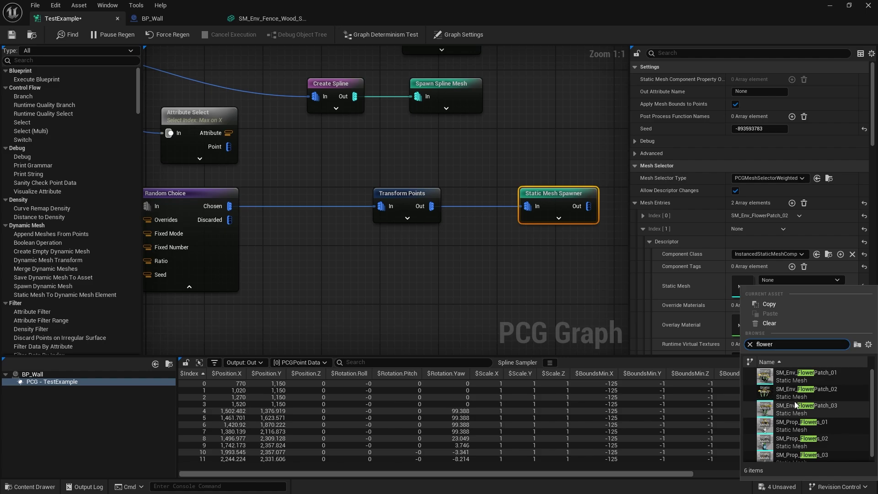
left_click(806, 377)
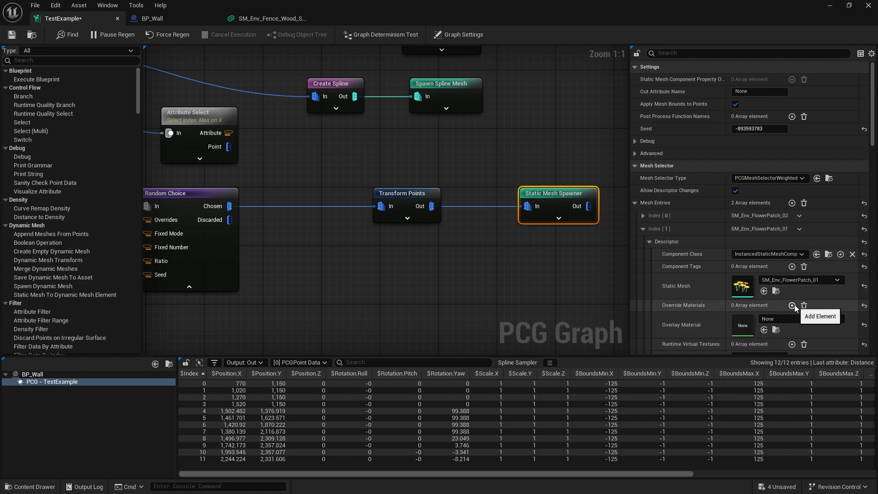
Open the SM_Env_FlowerPatch_01 mesh asset and browse to the Alts folder of the PolygonTown materials.
left_click(776, 291)
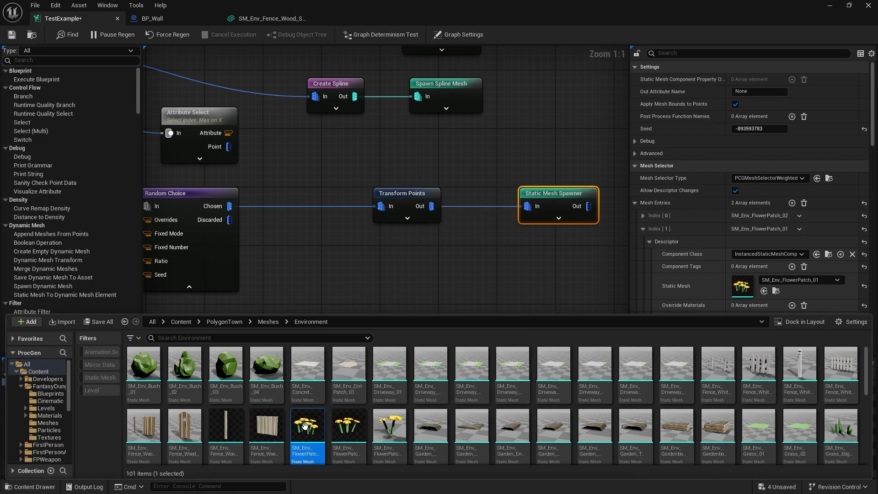
double_click(586, 218)
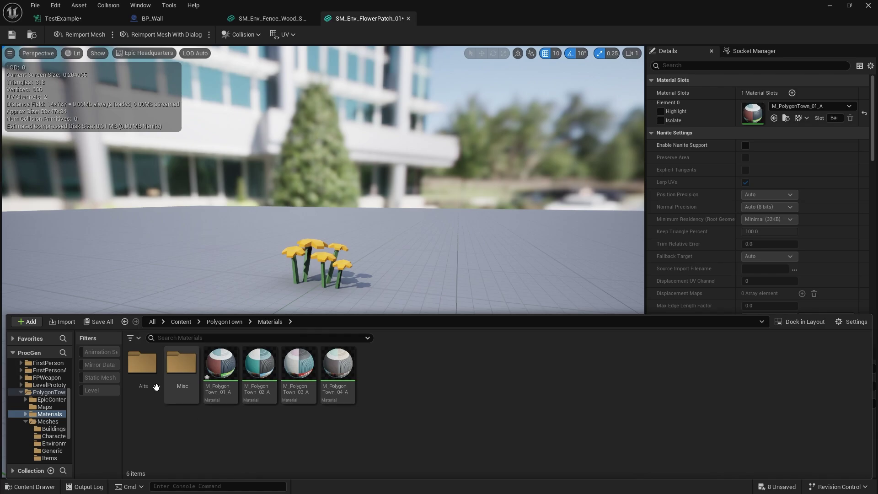
double_click(146, 370)
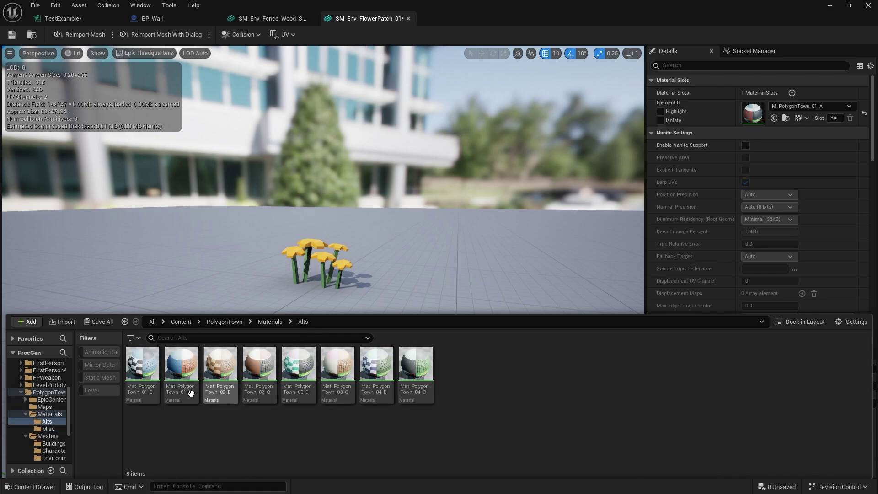
Try each Alts material from Mat_PolygonTown_01_B to Mat_PolygonTown_04_C in the flower patch's material slot.
left_click_drag(142, 368, 755, 117)
left_click(192, 363)
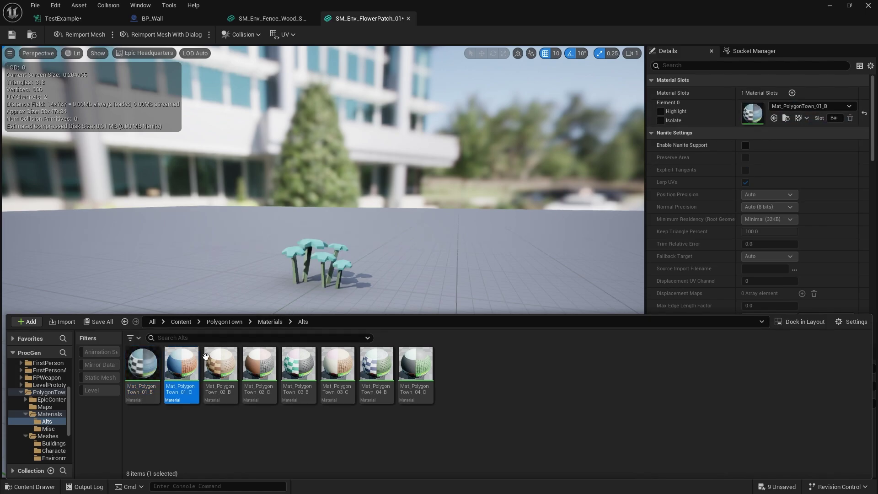
left_click_drag(205, 357, 755, 112)
left_click_drag(221, 363, 762, 112)
left_click_drag(259, 363, 763, 118)
left_click_drag(297, 363, 760, 119)
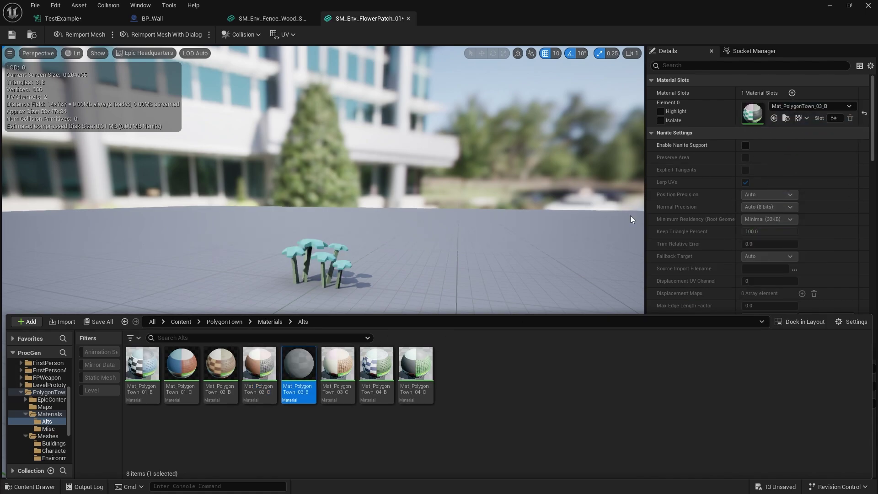
left_click_drag(337, 364, 755, 114)
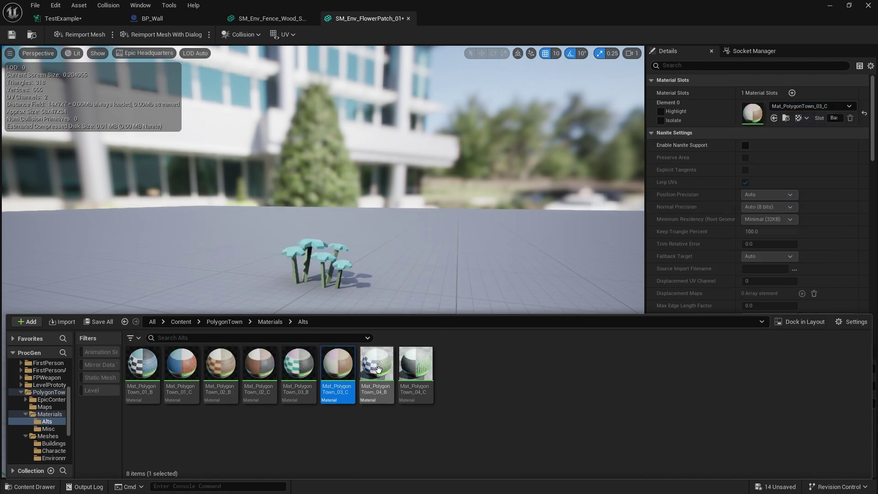
left_click_drag(378, 369, 755, 114)
left_click_drag(416, 364, 752, 115)
Try M_PolygonTown_02_A from the Materials folder on the flower patch and reset its material slot to the default.
left_click(271, 321)
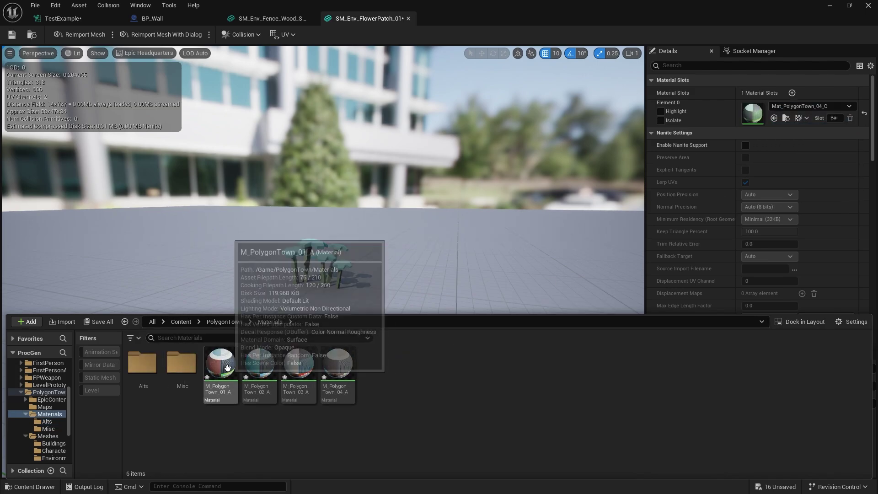
left_click_drag(260, 364, 756, 116)
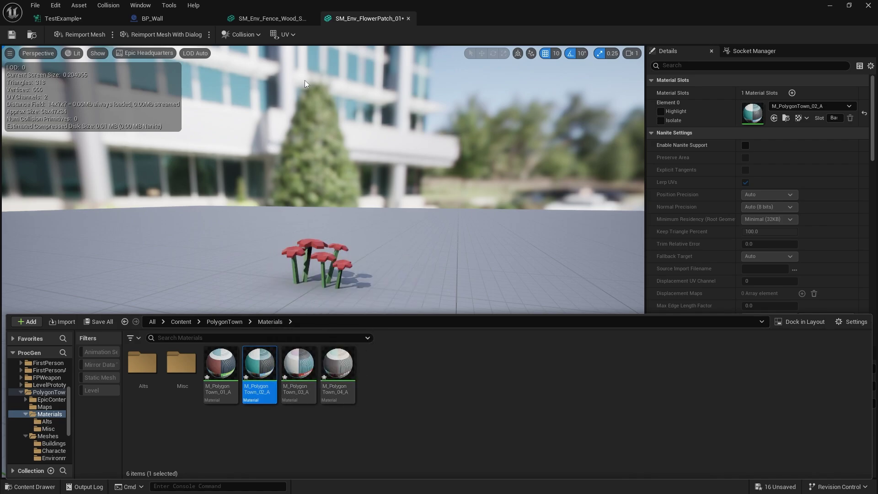
left_click(864, 114)
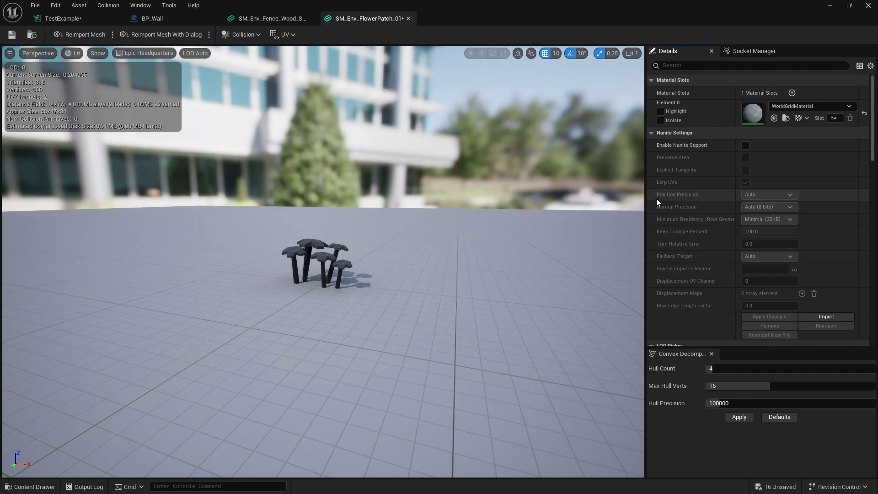
Assign M_PolygonTown_01_A to the flower patch's material slot, save the mesh and return to the TestExample graph.
left_click(41, 487)
left_click_drag(220, 363, 752, 113)
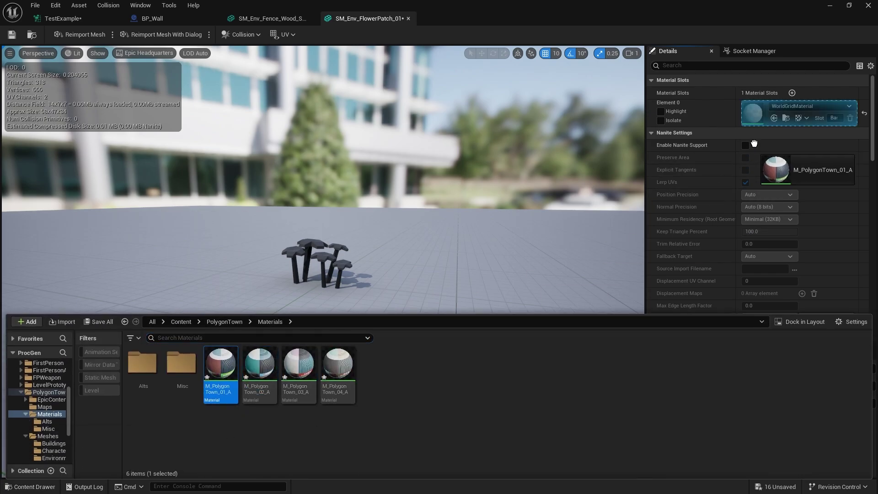
left_click(12, 34)
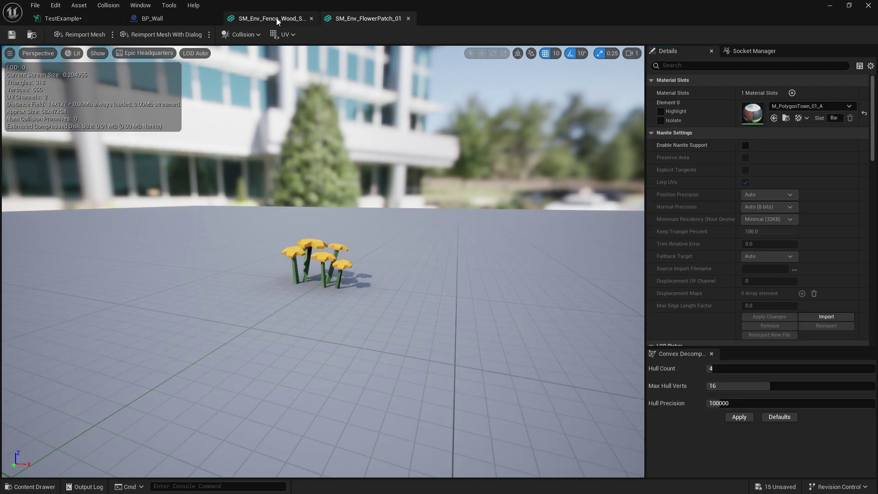
left_click(64, 19)
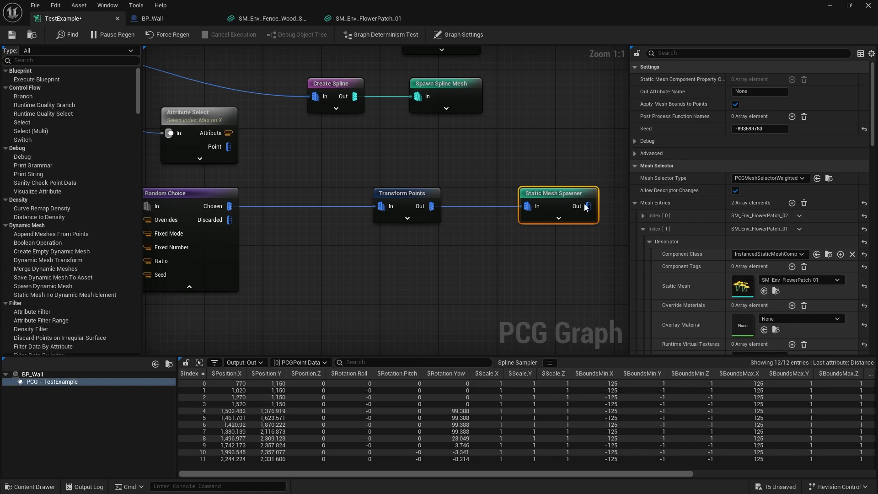
Add an override material to the SM_Env_FlowerPatch_01 mesh entry, assign M_PolygonTown_02_A to it and collapse the entry.
scroll(676, 311, "down", 1)
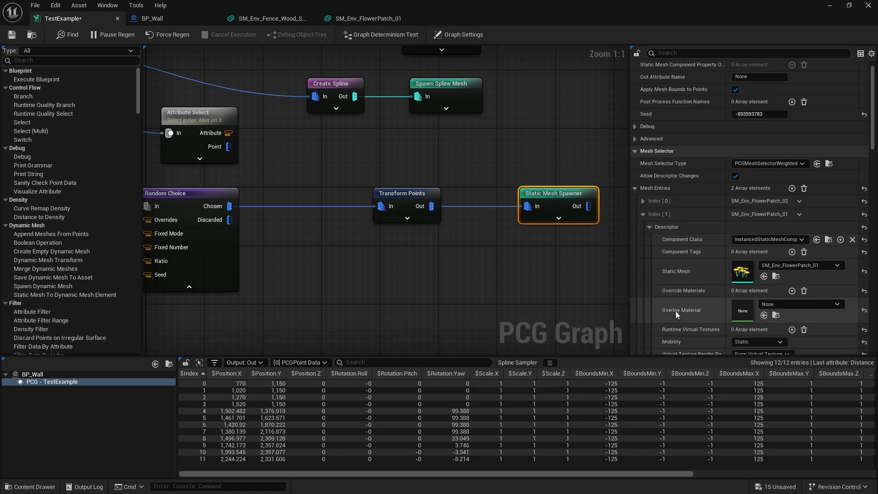
left_click(793, 291)
left_click(37, 488)
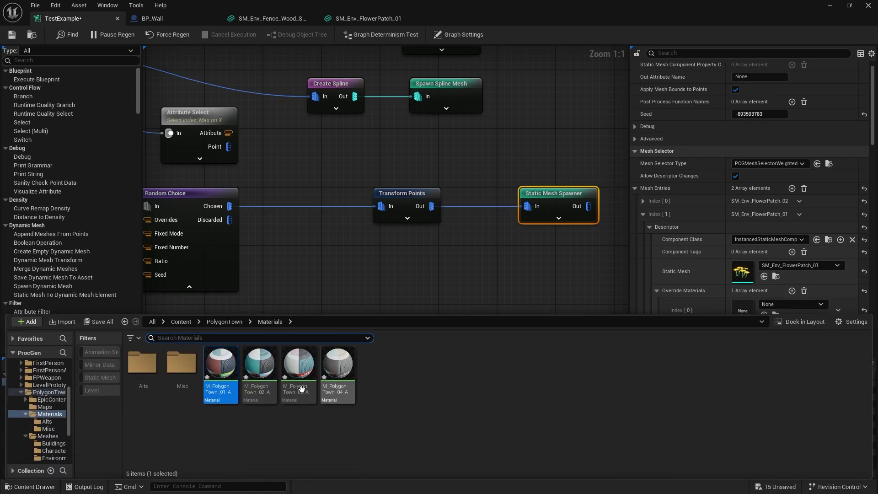
left_click_drag(259, 366, 741, 297)
right_click_drag(535, 241, 523, 196)
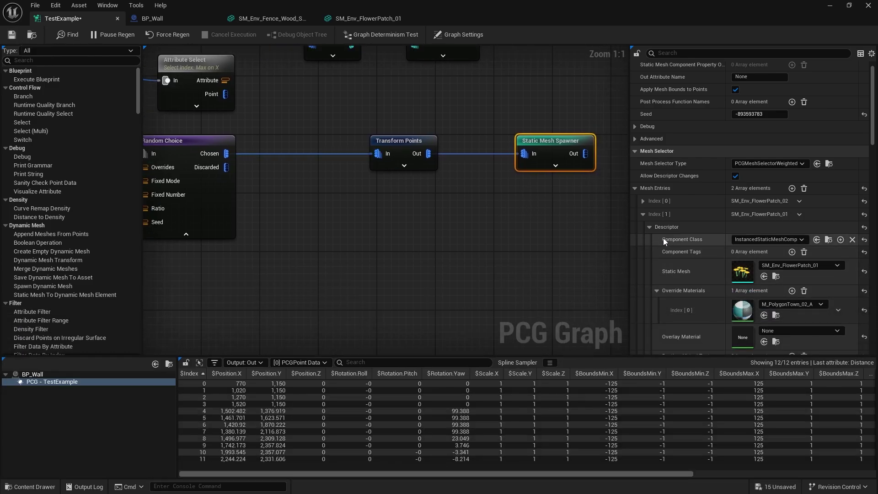
left_click(650, 227)
left_click(643, 214)
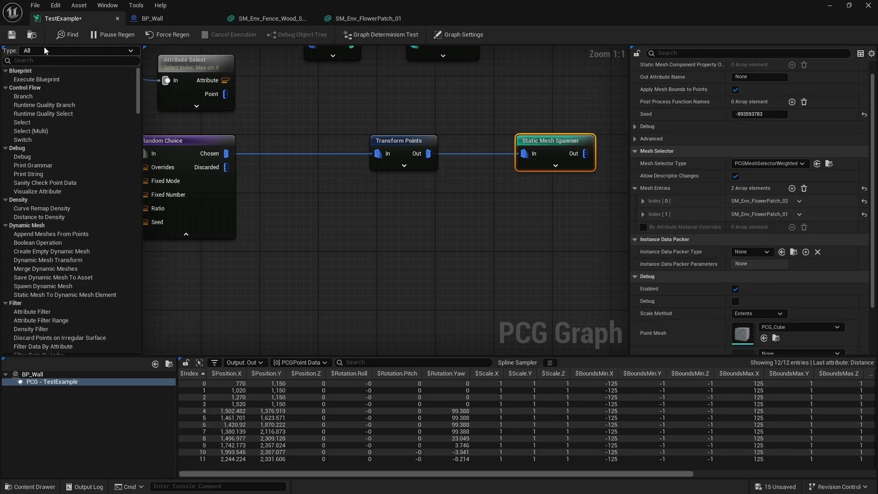
Inspect the spawned flower patches along the fence in the level and reopen the TestExample graph from the Content folder.
left_click(830, 6)
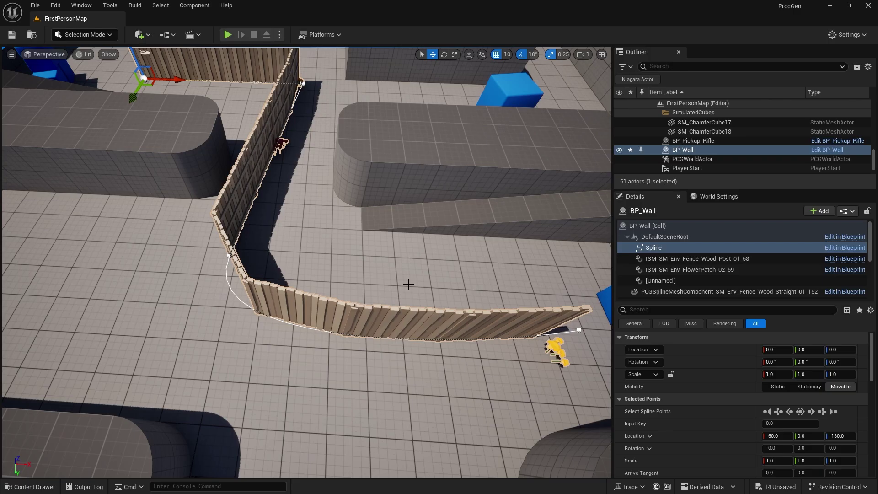
right_click_drag(408, 284, 498, 310)
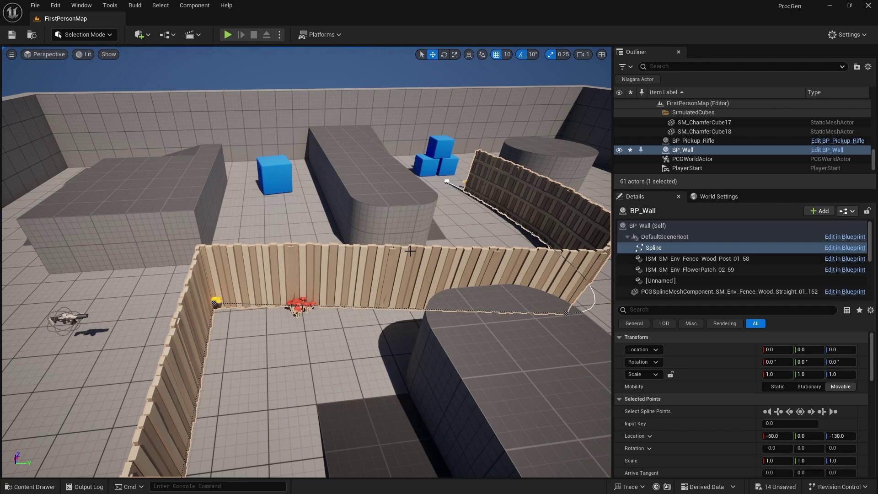
left_click(19, 484)
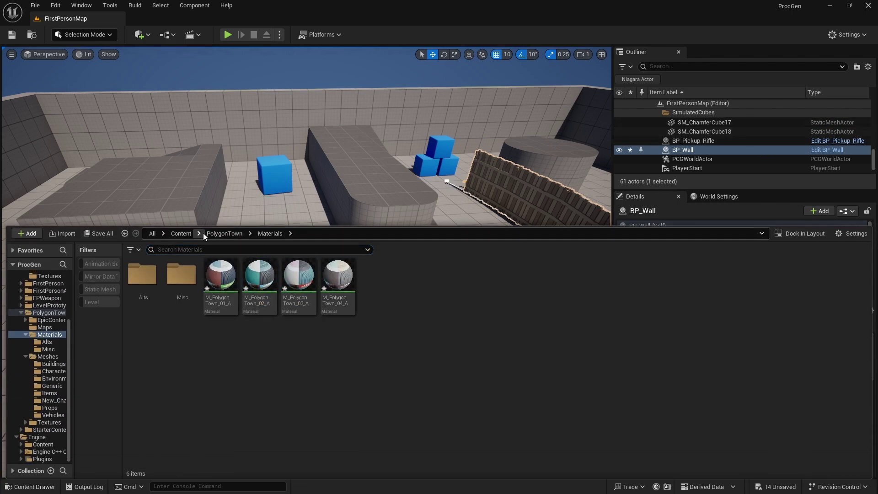
left_click(181, 234)
double_click(493, 275)
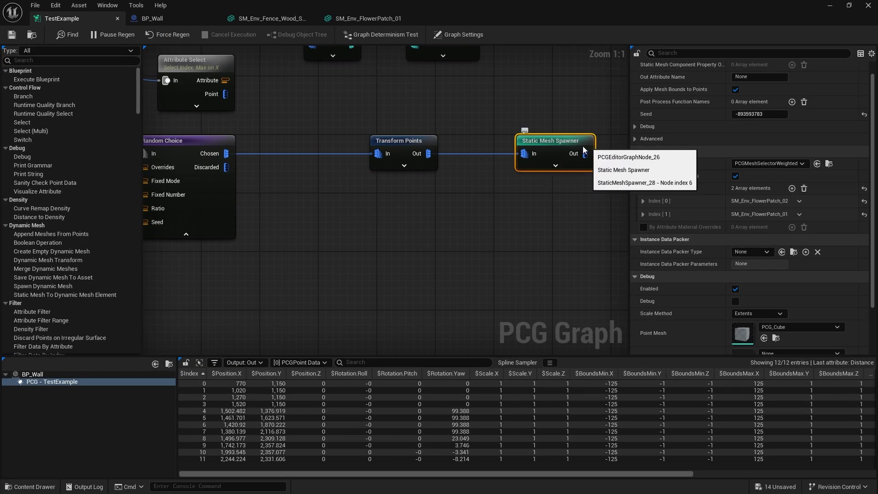
Set the weight of the SM_Env_FlowerPatch_02 mesh entry to 2 in the Static Mesh Spawner and save the graph.
left_click(643, 203)
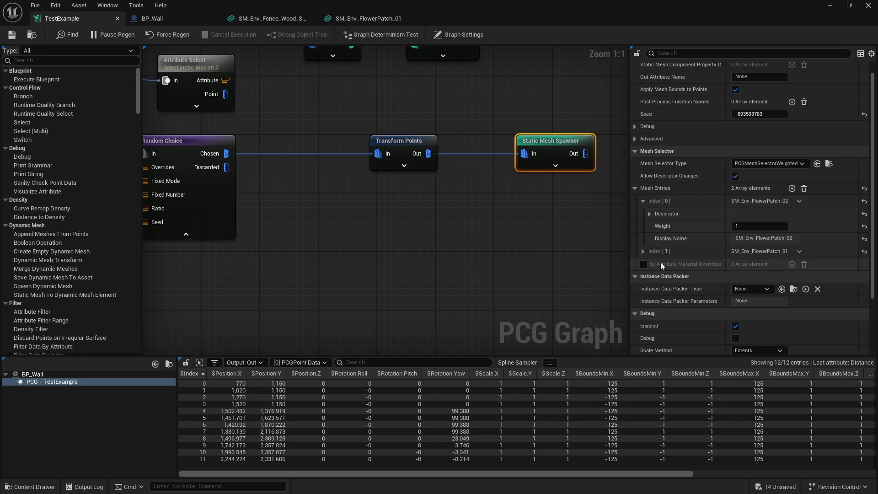
left_click(643, 251)
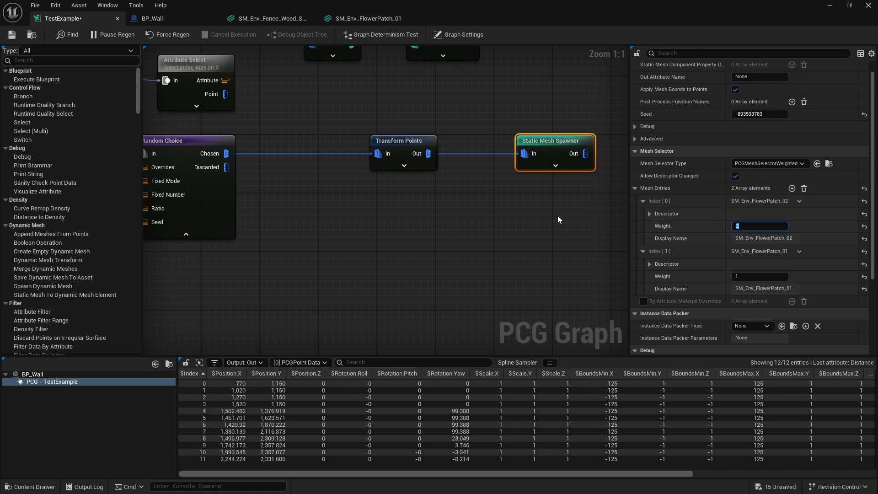
right_click_drag(558, 220, 527, 203)
left_click(524, 149)
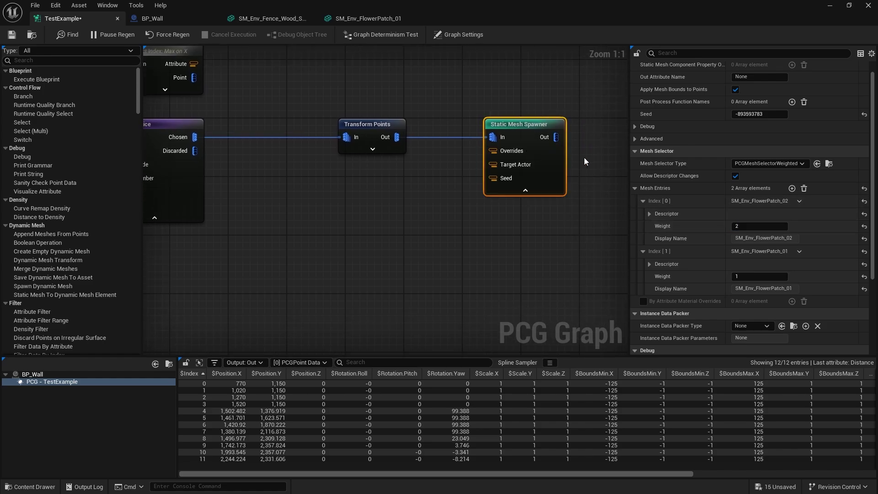
left_click(525, 190)
right_click_drag(385, 228, 608, 242)
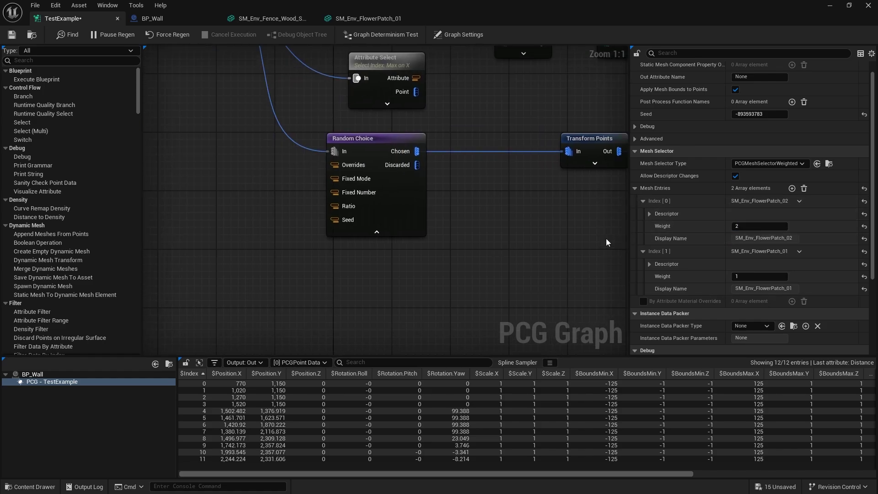
left_click(11, 35)
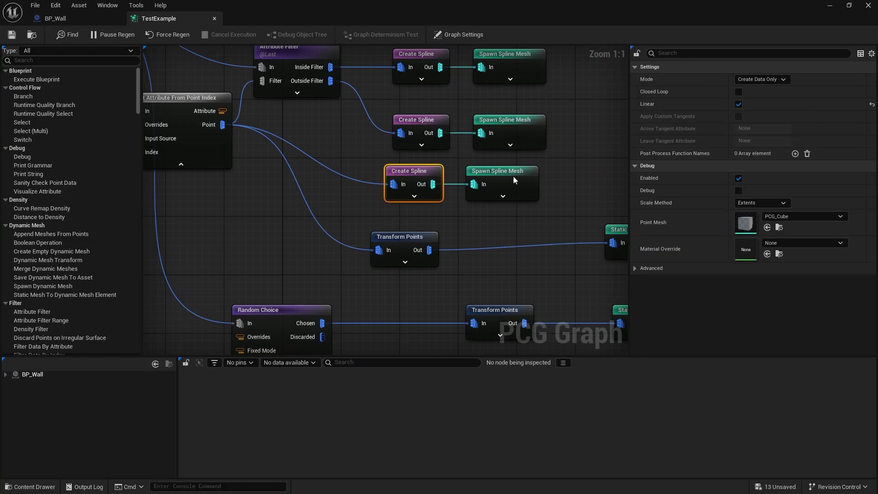
Check the lowest Spawn Spline Mesh node, return to the level and undo the most recent changes, including the last pin link.
left_click(514, 176)
left_click(635, 79)
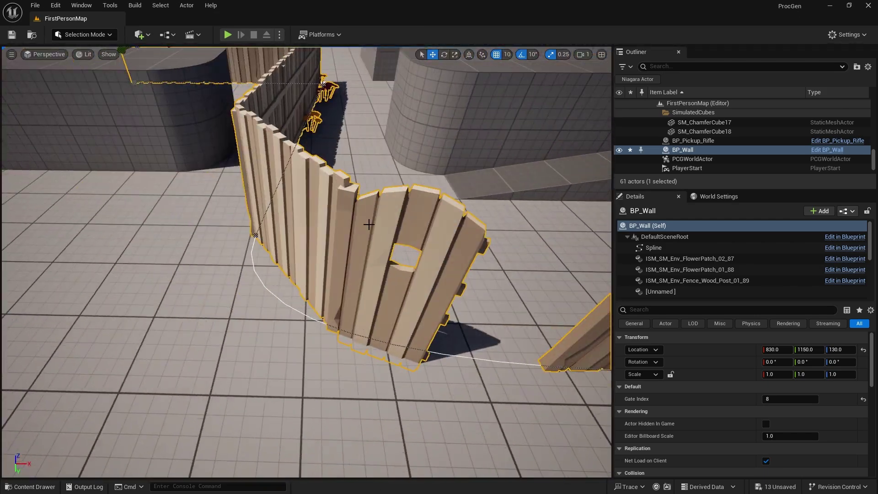
key("ctrl+z")
key("ctrl+z")
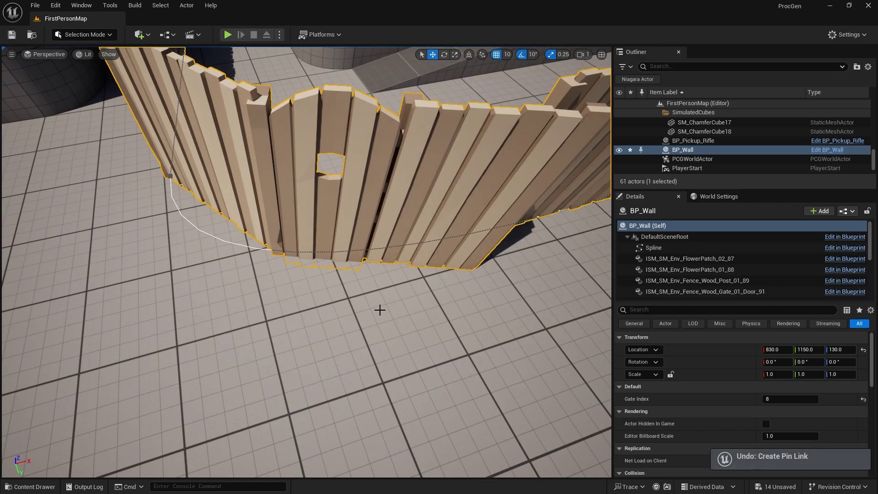
key("ctrl+z")
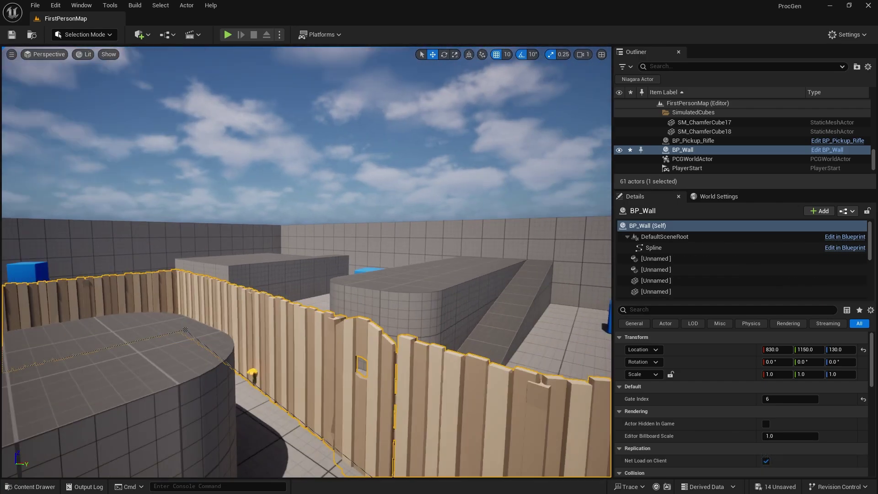